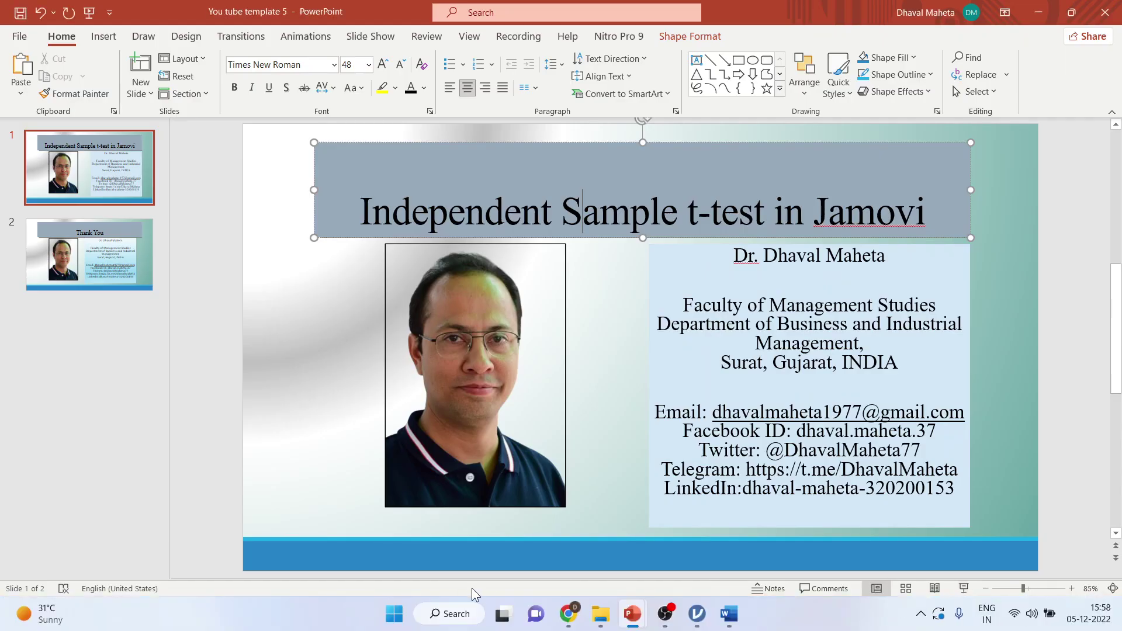
# Point out the jobcat and salary columns of the jamovi Employee data, then switch to the Word case study.
pyautogui.click(697, 615)
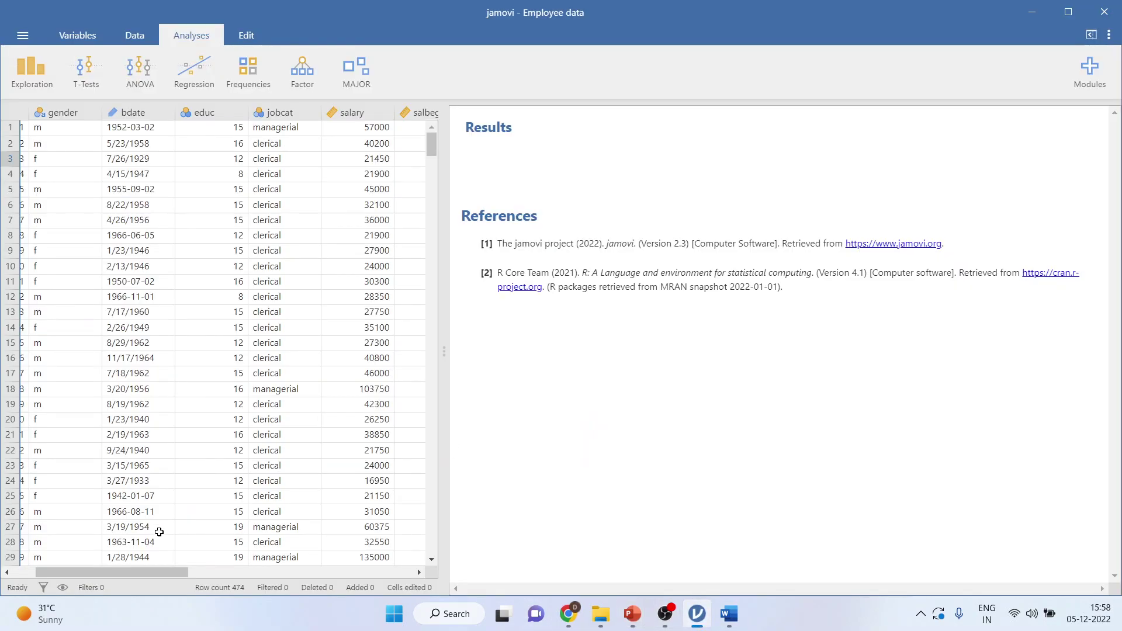
pyautogui.moveTo(157, 566); pyautogui.dragTo(112, 509)
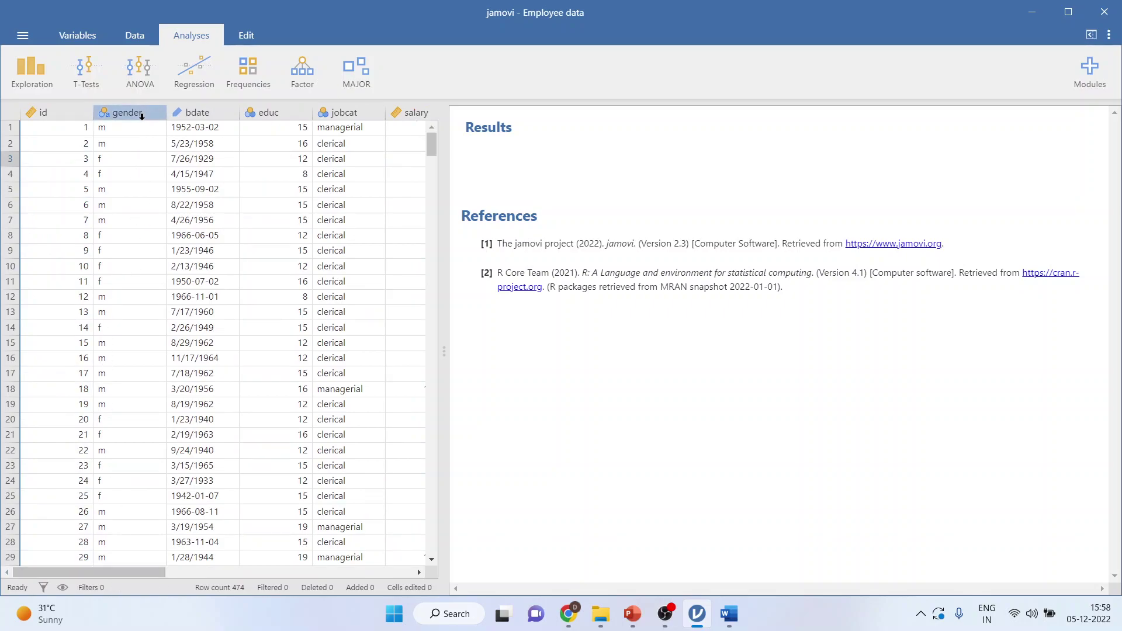
pyautogui.click(333, 115)
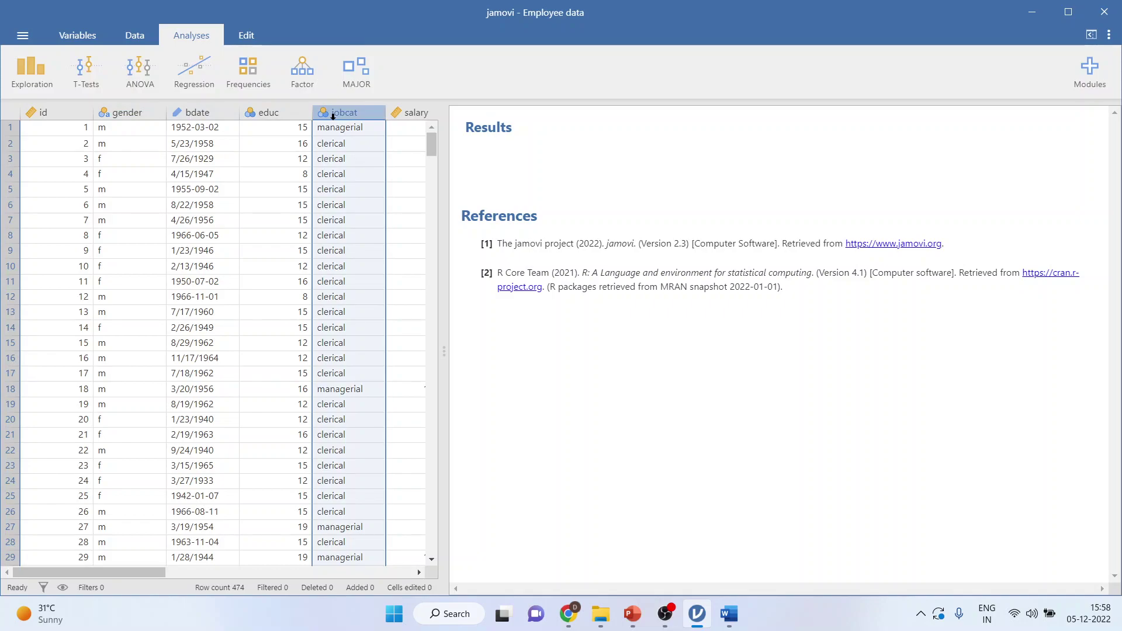
pyautogui.moveTo(152, 572); pyautogui.dragTo(243, 566)
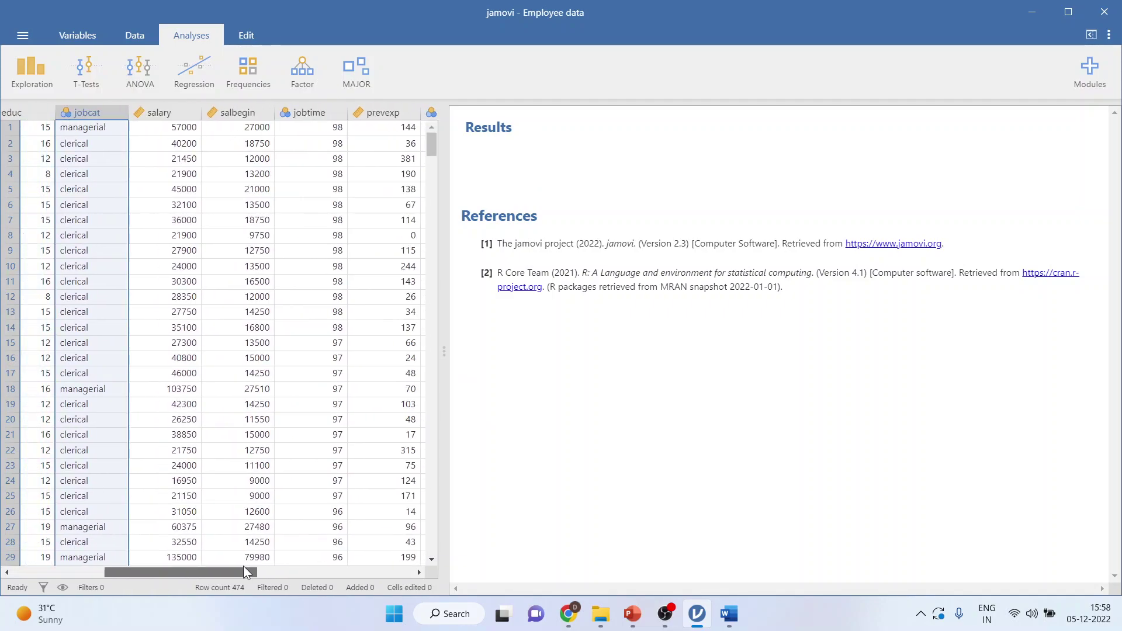
pyautogui.click(167, 114)
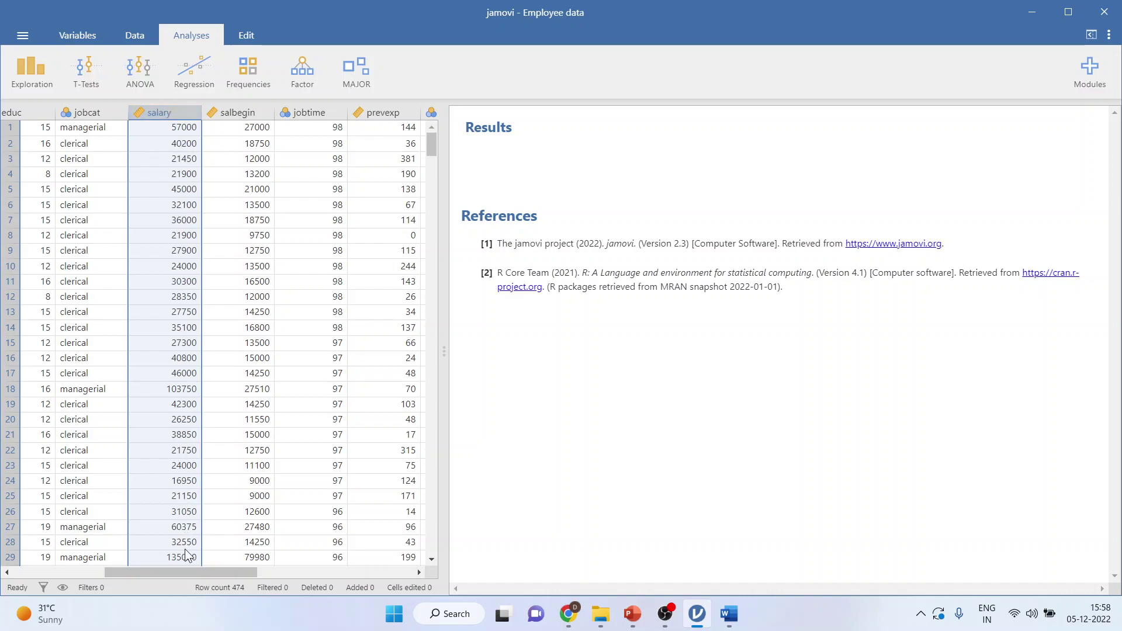
pyautogui.moveTo(193, 571); pyautogui.dragTo(101, 570)
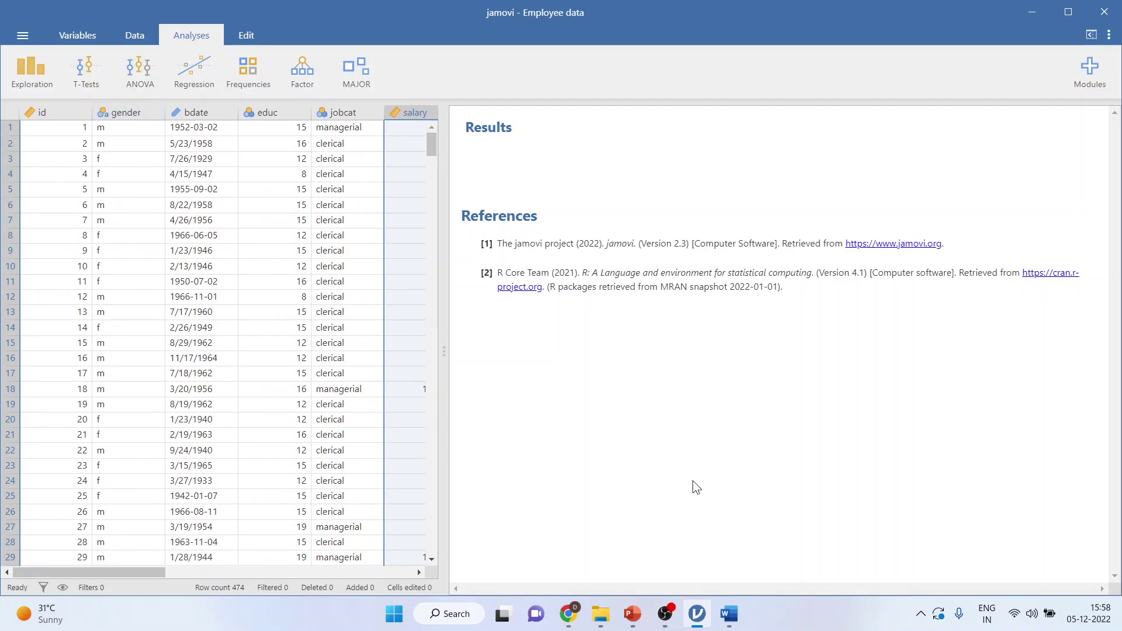
pyautogui.click(732, 605)
# Highlight the research hypothesis and the first null and alternative hypothesis sentences in Word.
pyautogui.scroll(3, 512, 234)
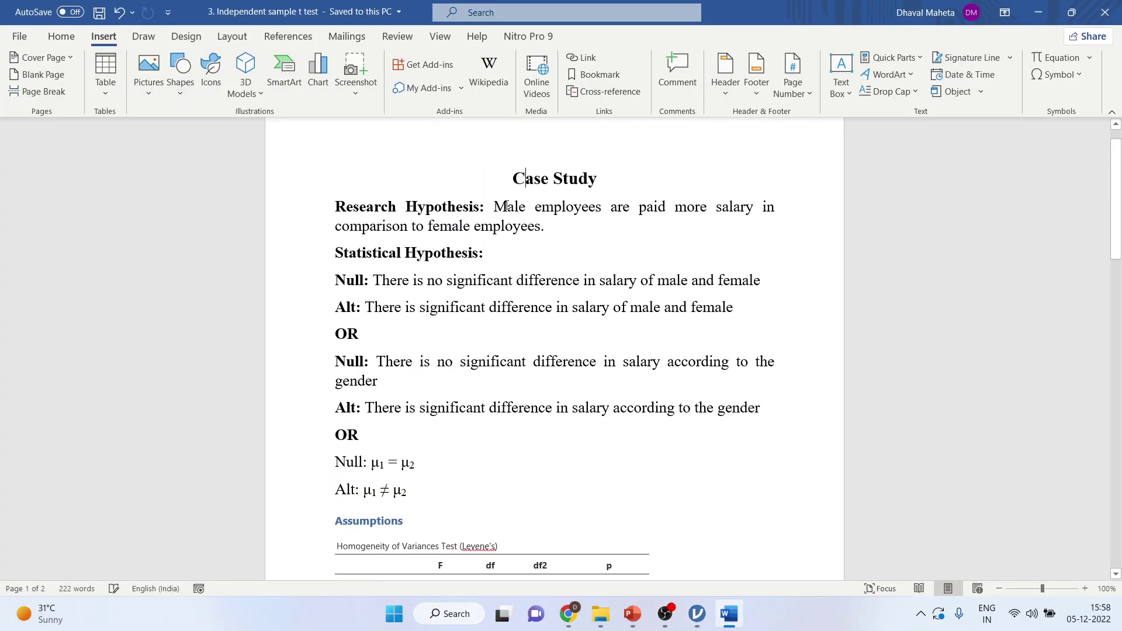
pyautogui.moveTo(494, 207); pyautogui.dragTo(545, 221)
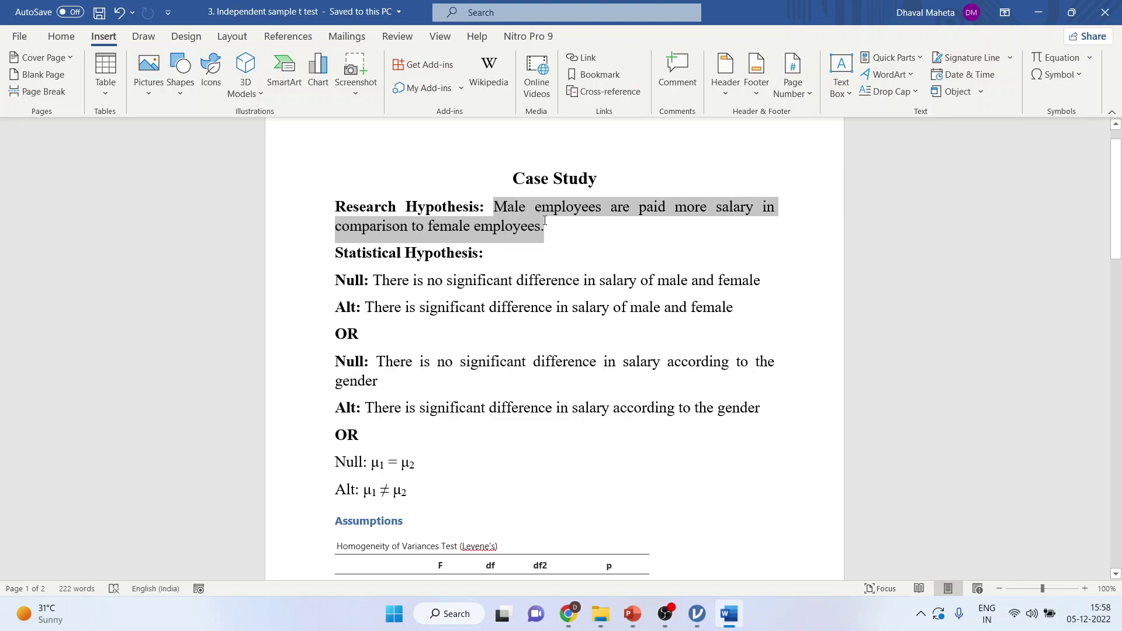
pyautogui.scroll(-1, 546, 234)
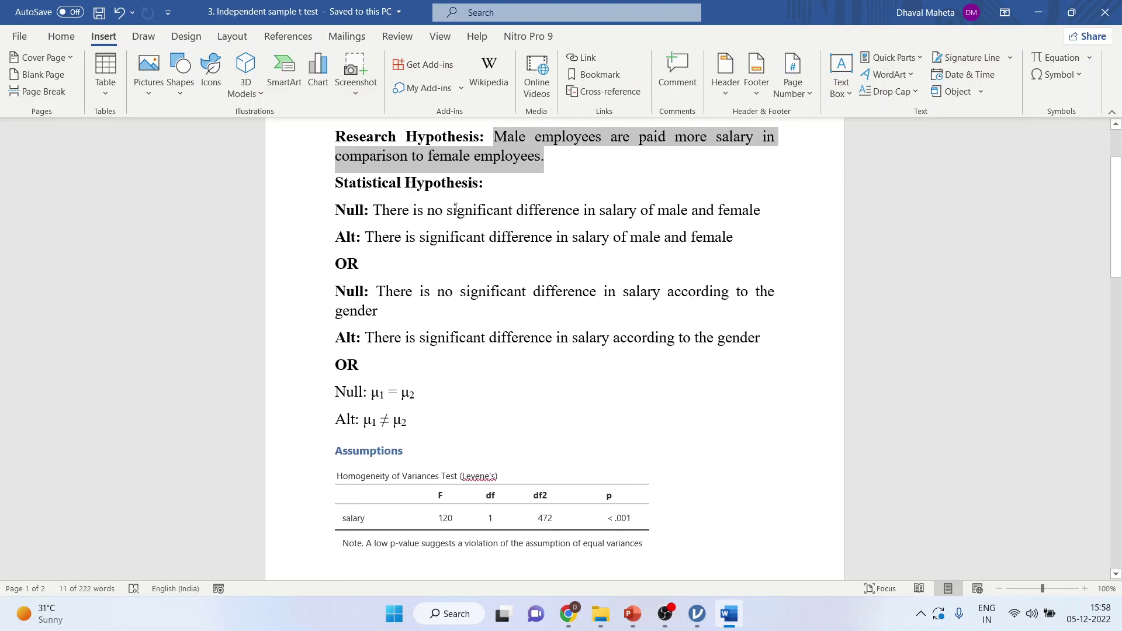
pyautogui.moveTo(373, 211); pyautogui.dragTo(745, 216)
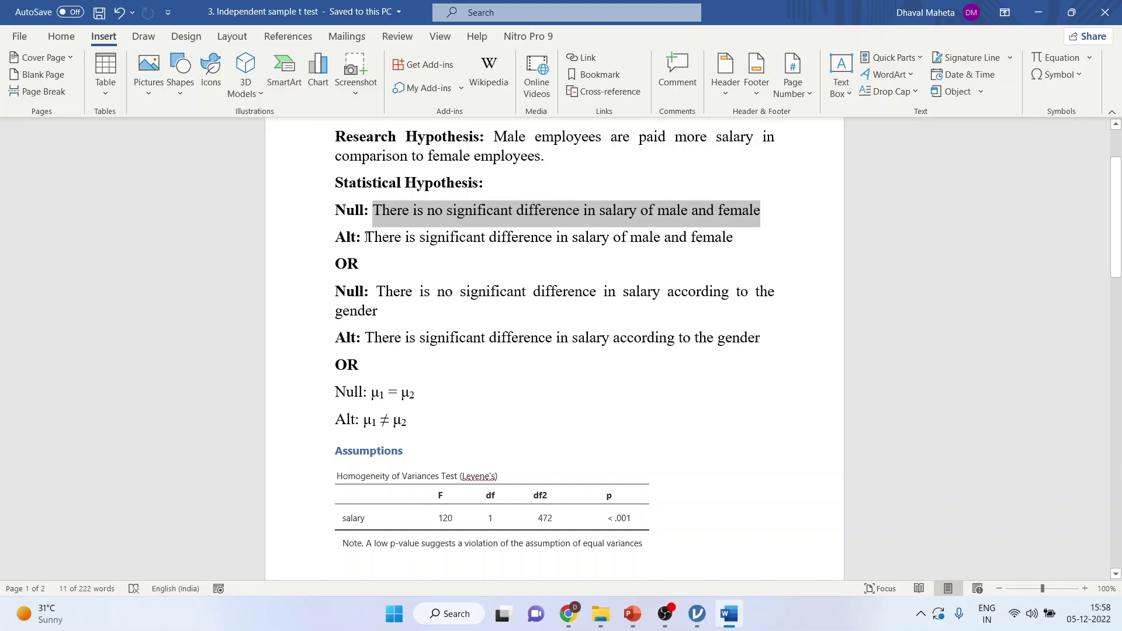
pyautogui.moveTo(367, 237); pyautogui.dragTo(734, 246)
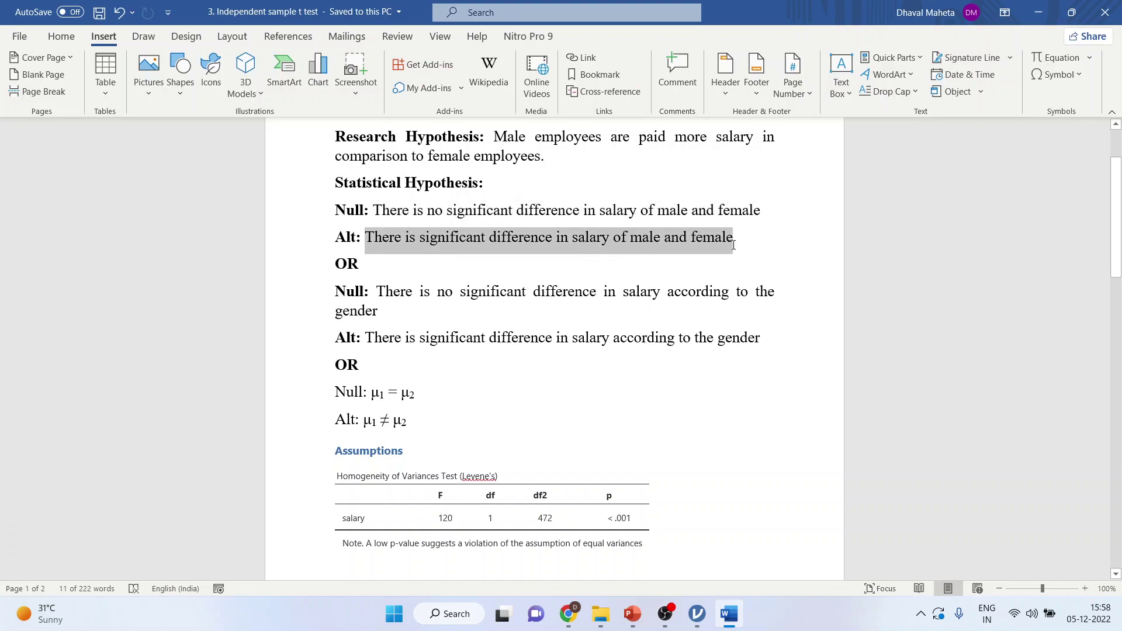
# Highlight the gender-based null hypothesis, μ1 = μ2 and μ1 ≠ μ2, then return to jamovi.
pyautogui.scroll(-1, 414, 272)
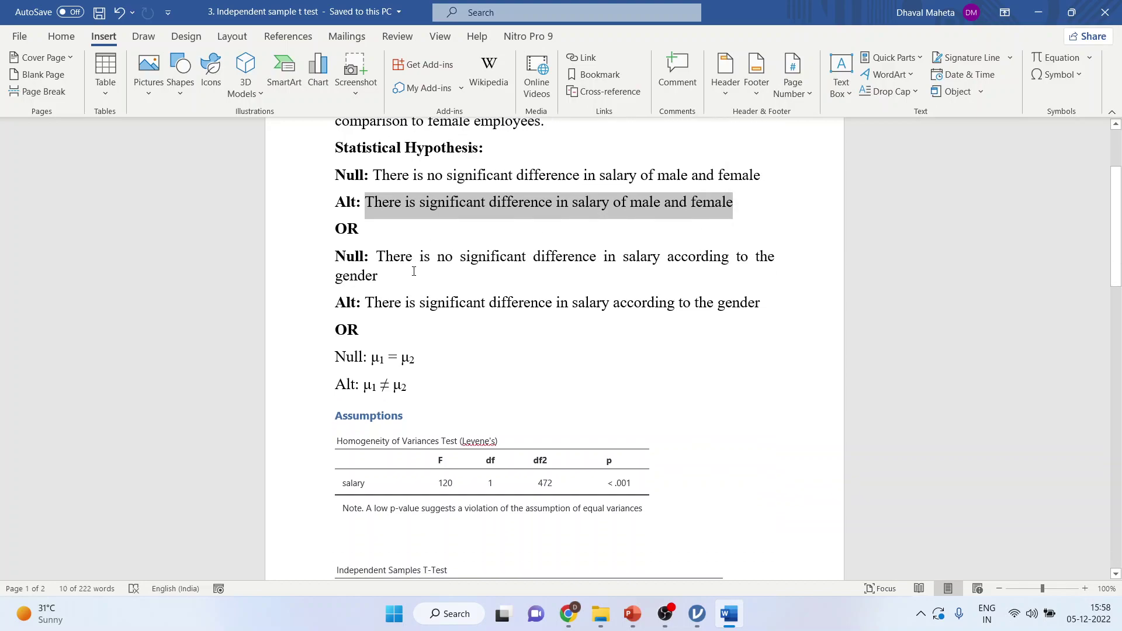
pyautogui.moveTo(377, 256); pyautogui.dragTo(439, 271)
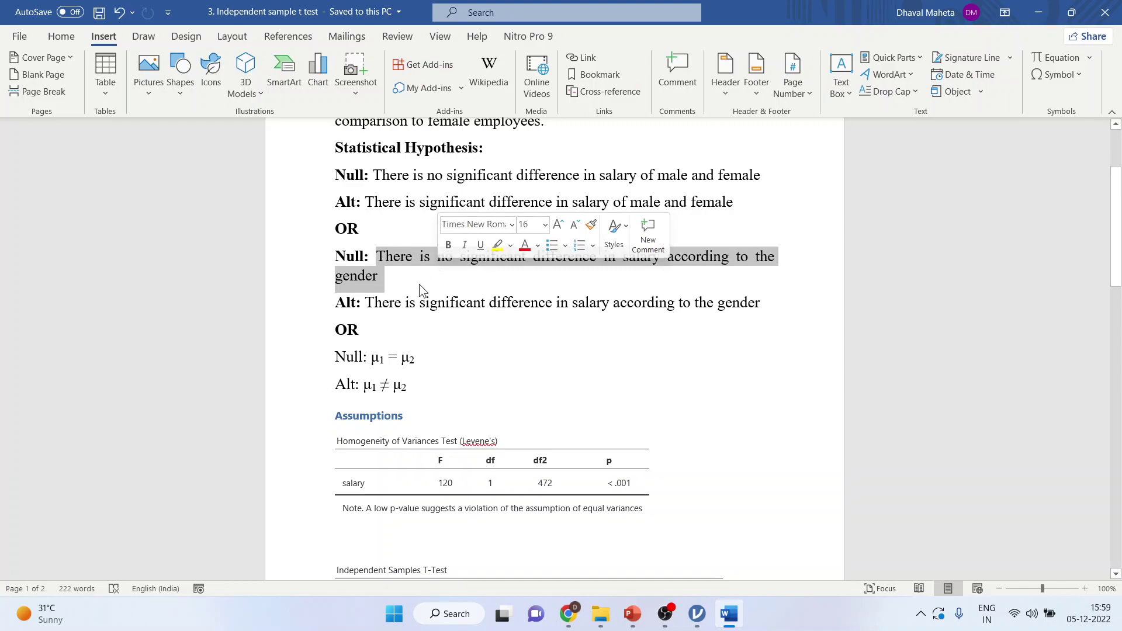
pyautogui.click(369, 304)
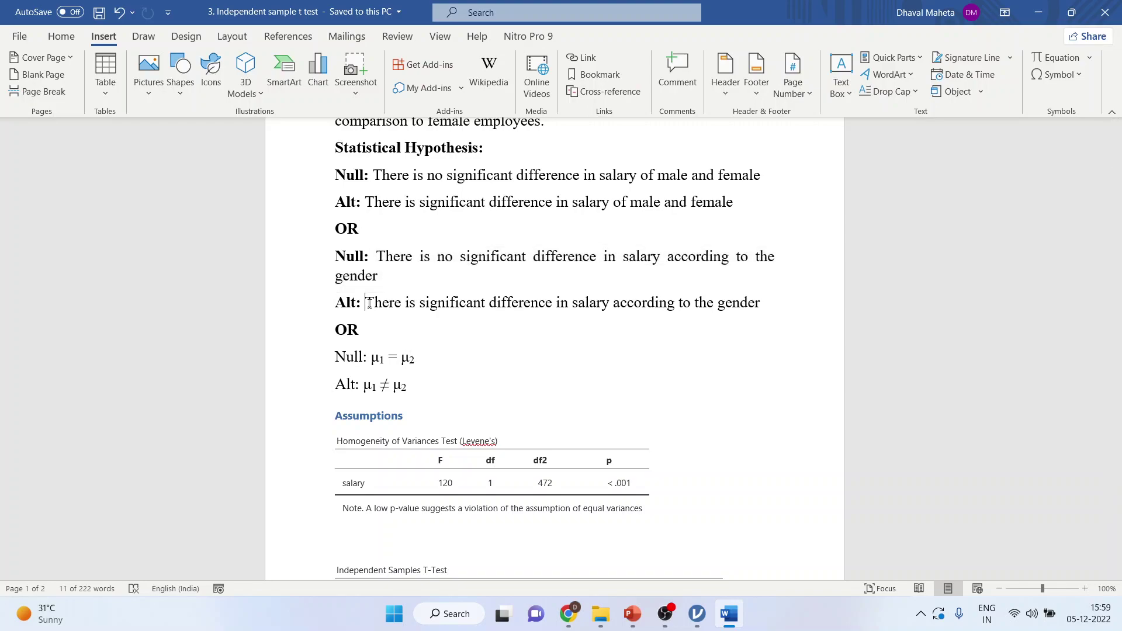
pyautogui.scroll(-1, 374, 330)
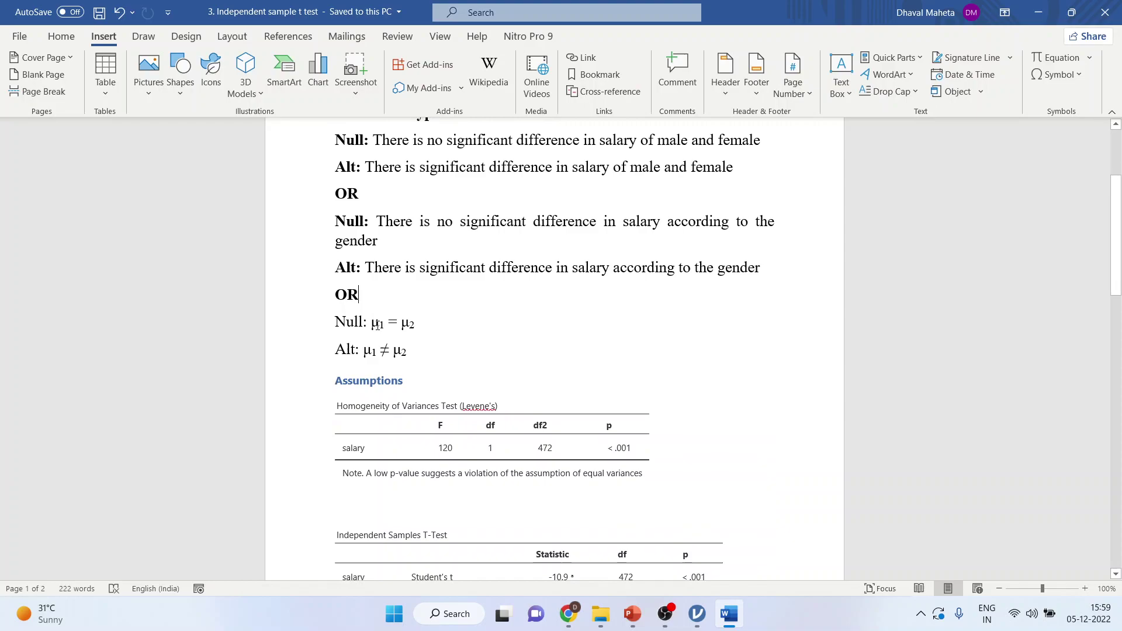
pyautogui.moveTo(371, 323); pyautogui.dragTo(433, 325)
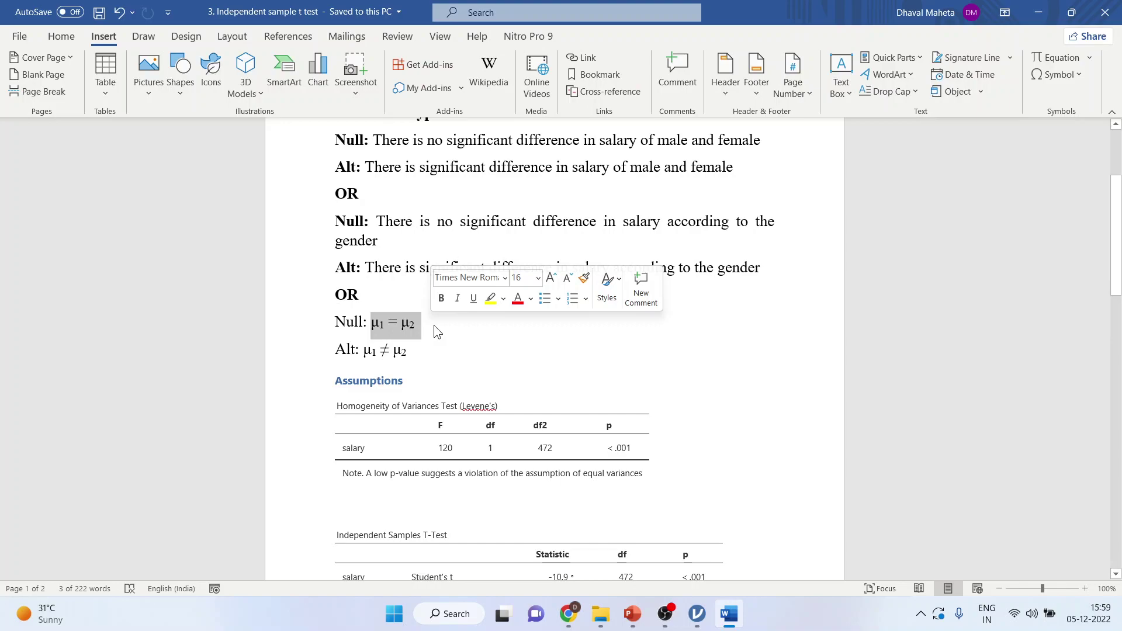
pyautogui.click(602, 146)
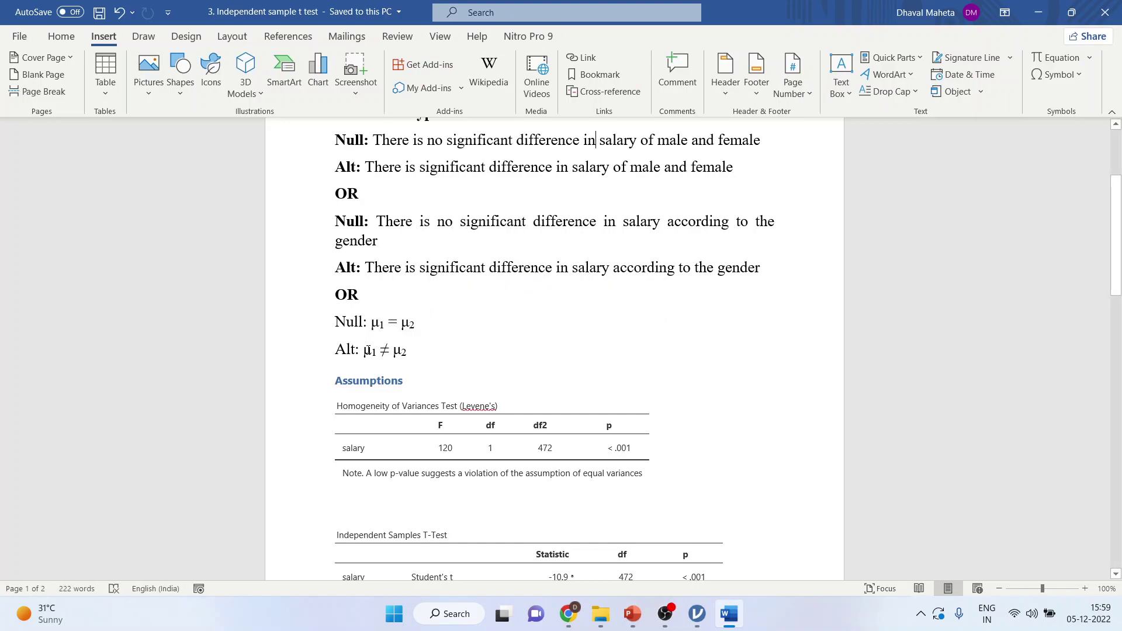
pyautogui.moveTo(366, 351); pyautogui.dragTo(425, 354)
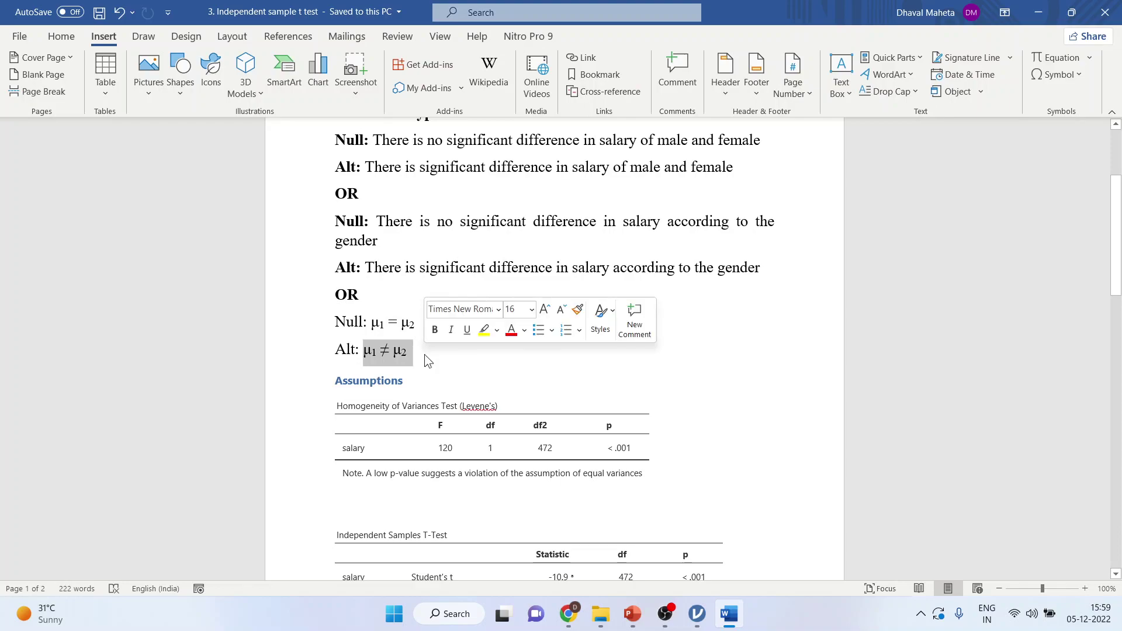
pyautogui.click(698, 614)
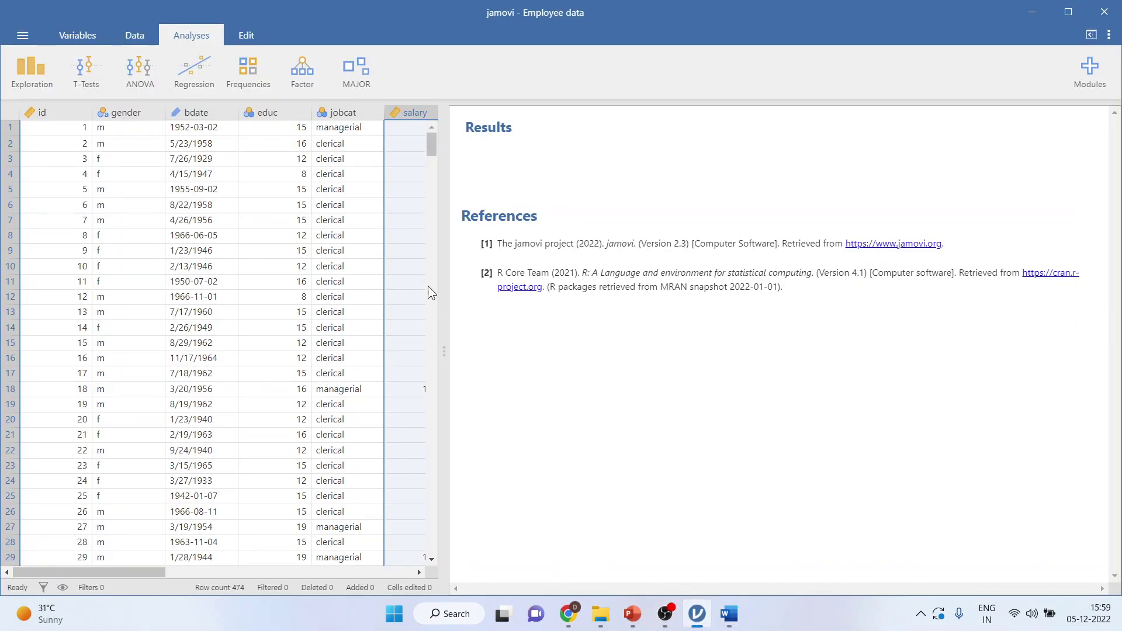
# Choose Independent Samples T-Test from the T-Tests menu on the Analyses tab.
pyautogui.click(83, 75)
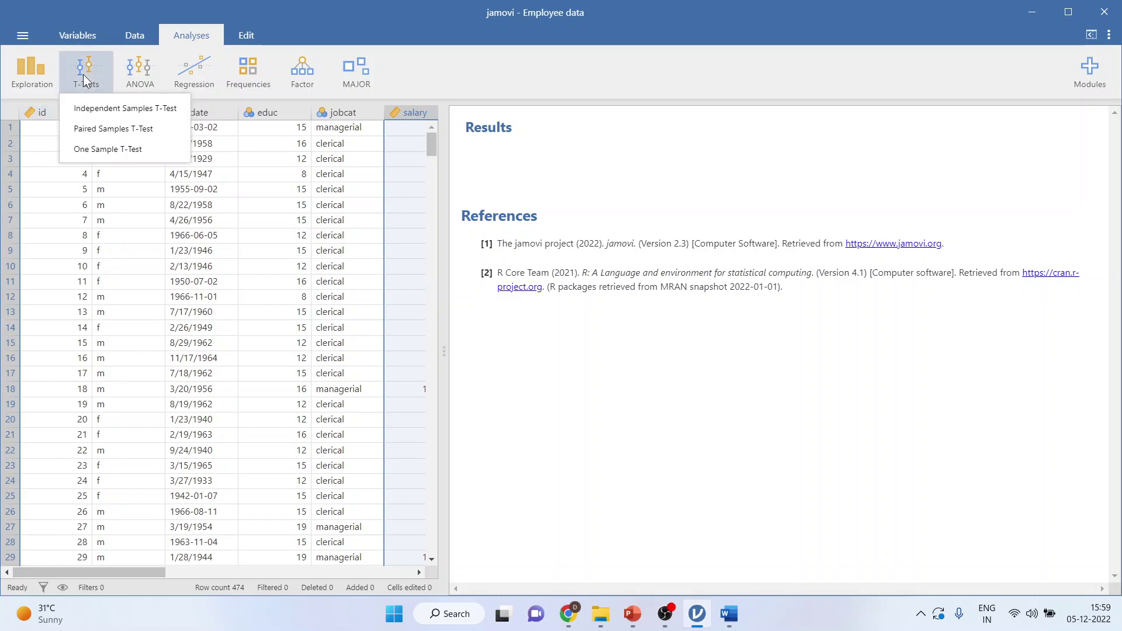
pyautogui.click(103, 112)
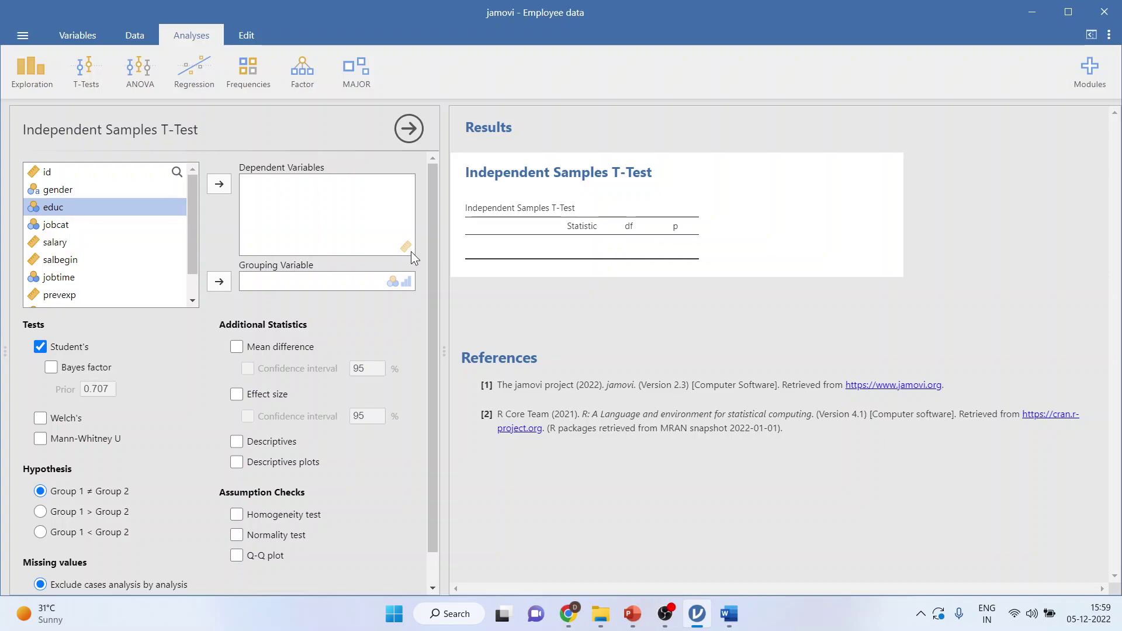
# Assign salary as the dependent variable and gender as the grouping variable.
pyautogui.click(62, 246)
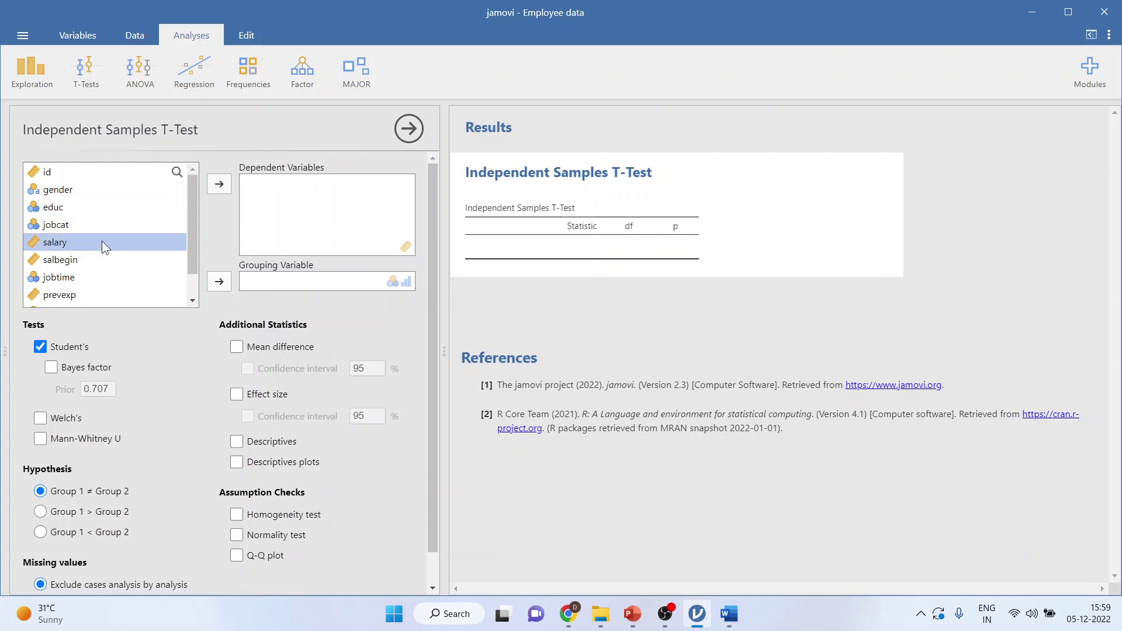
pyautogui.click(222, 189)
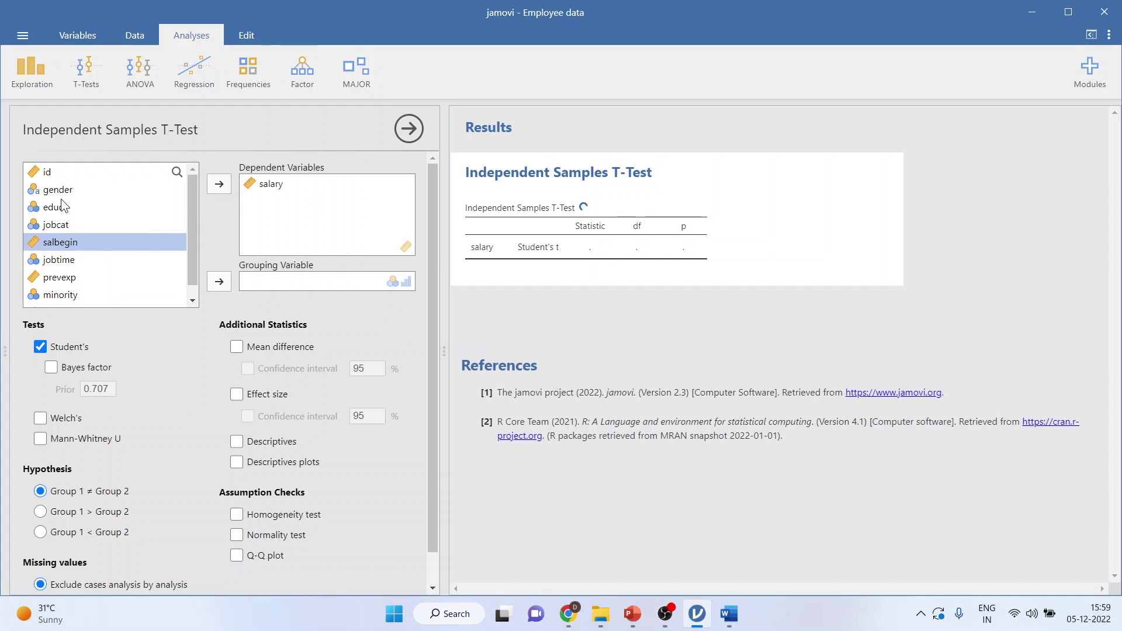
pyautogui.click(59, 189)
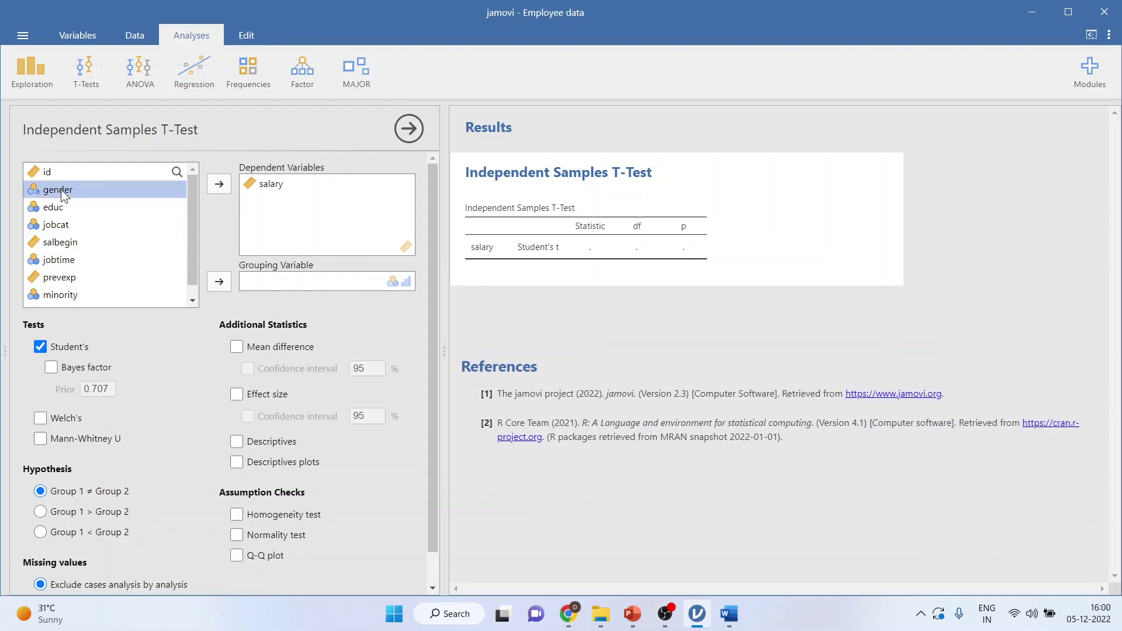
pyautogui.click(215, 283)
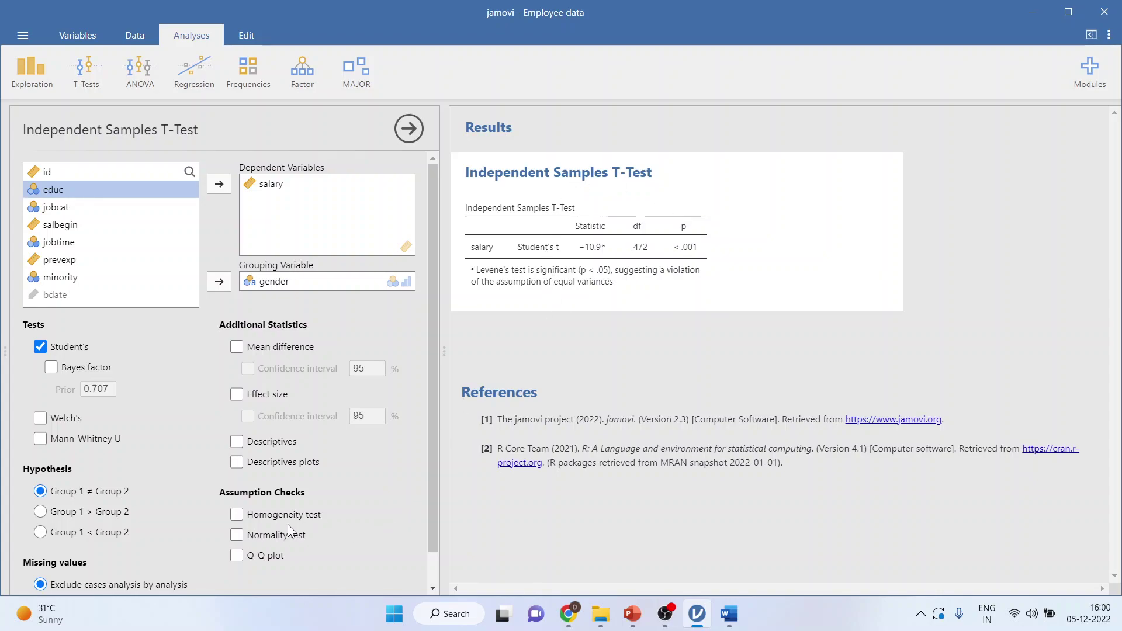
# Tick the Homogeneity test assumption check to add Levene's test to the results.
pyautogui.click(237, 515)
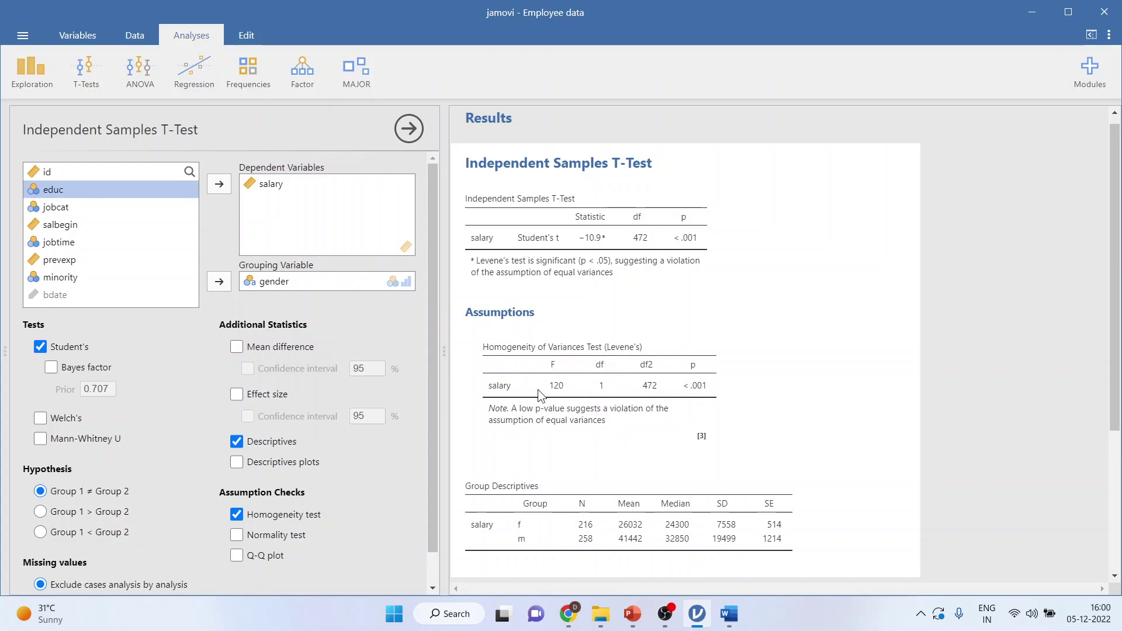
# In the Word report, select the Levene's table p value and scroll down to the Findings.
pyautogui.click(736, 615)
pyautogui.scroll(-3, 553, 430)
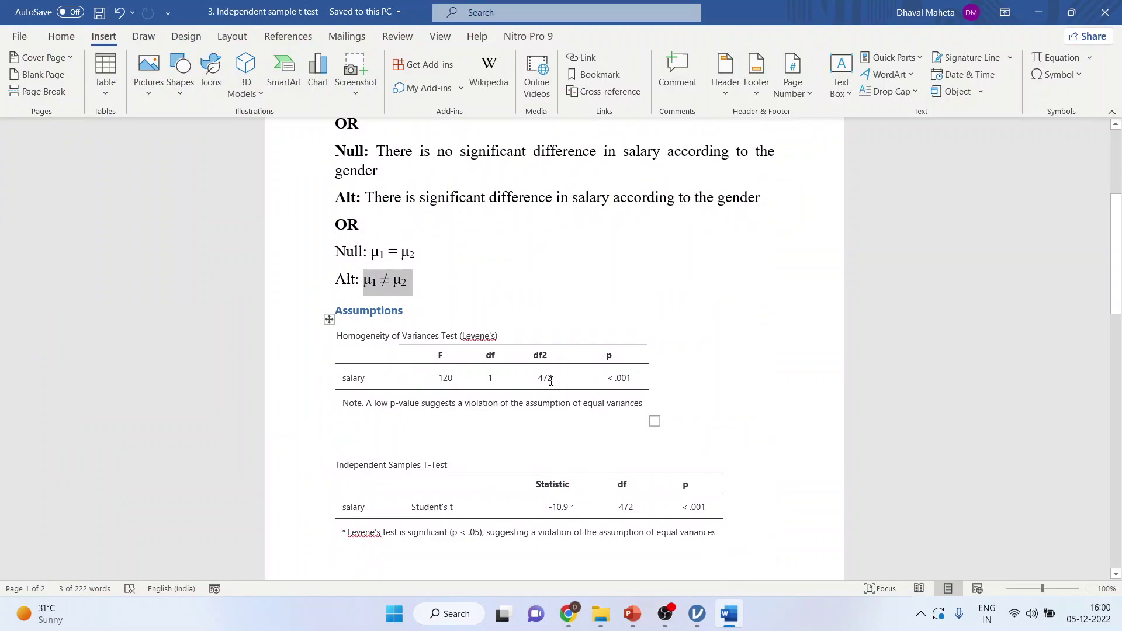
pyautogui.scroll(-1, 526, 359)
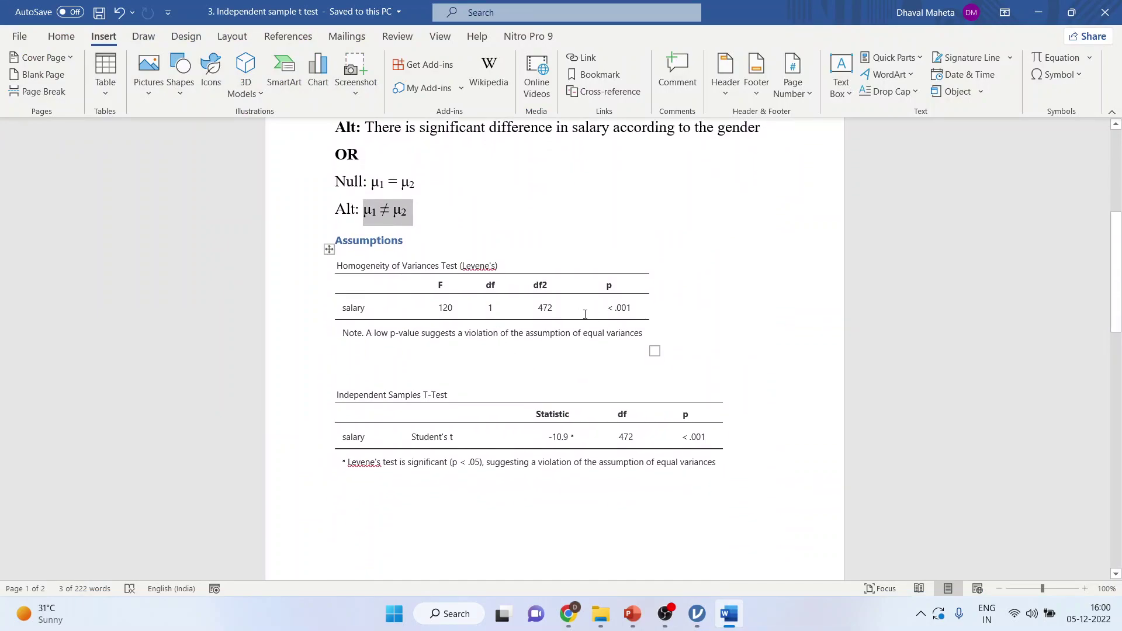
pyautogui.moveTo(606, 311); pyautogui.dragTo(637, 311)
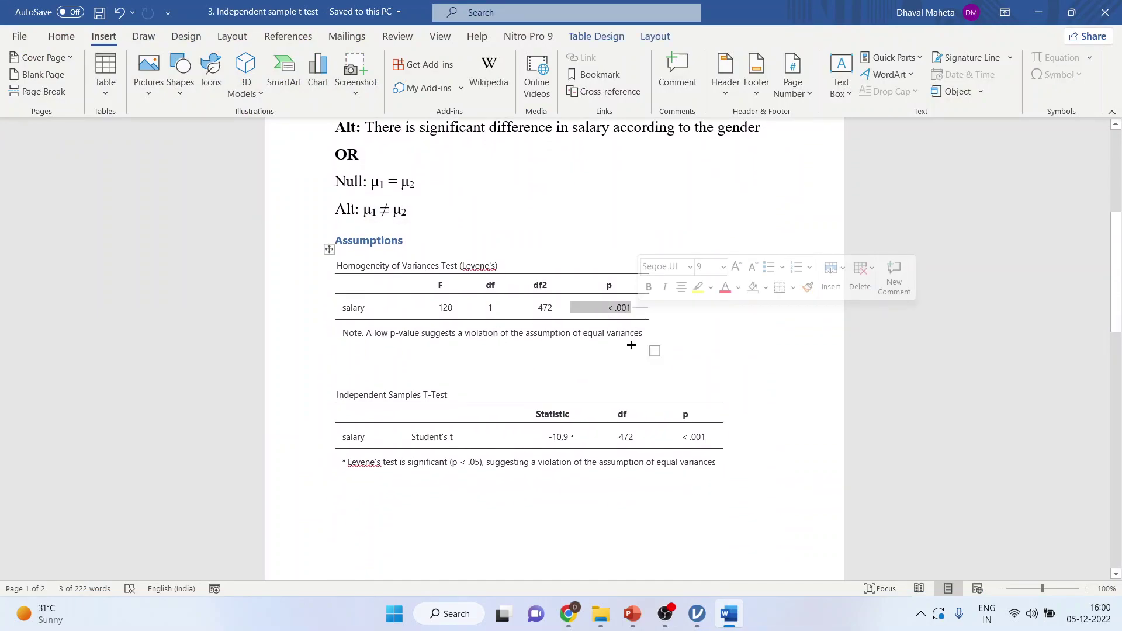
pyautogui.scroll(-10, 632, 357)
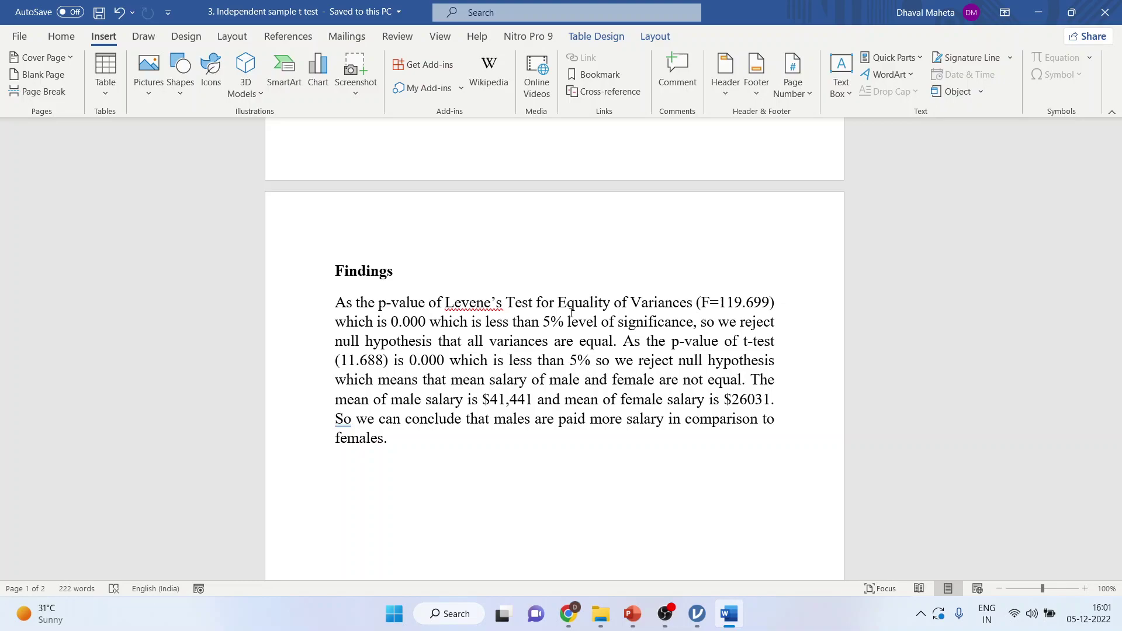
# Select the p value in the report's t-test table instead of the Levene's p value.
pyautogui.scroll(15, 571, 312)
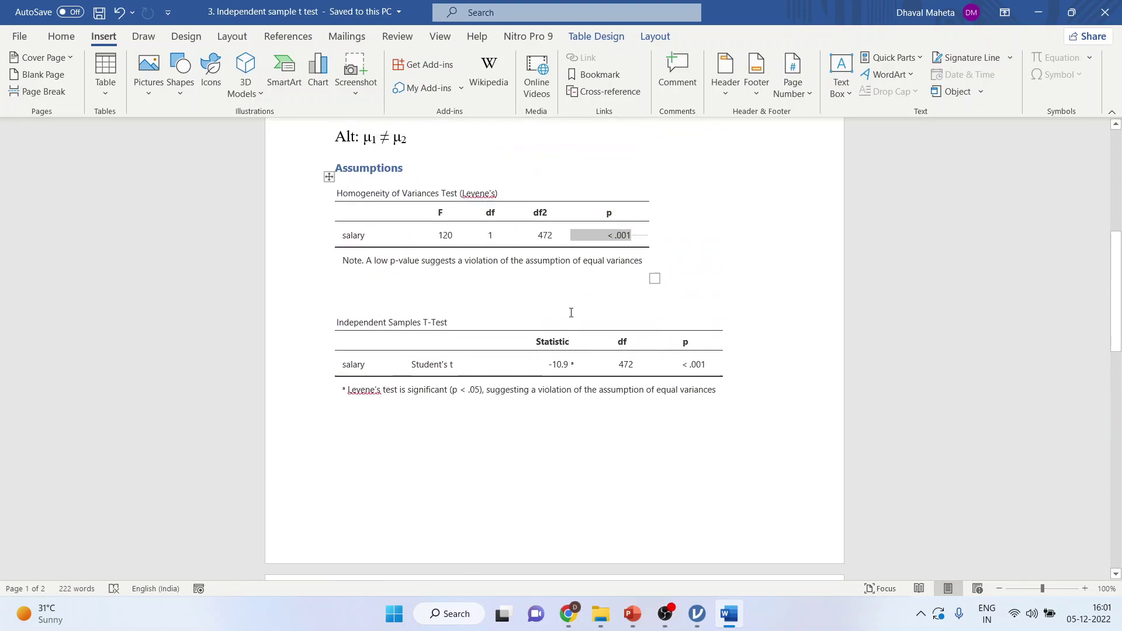
pyautogui.click(436, 339)
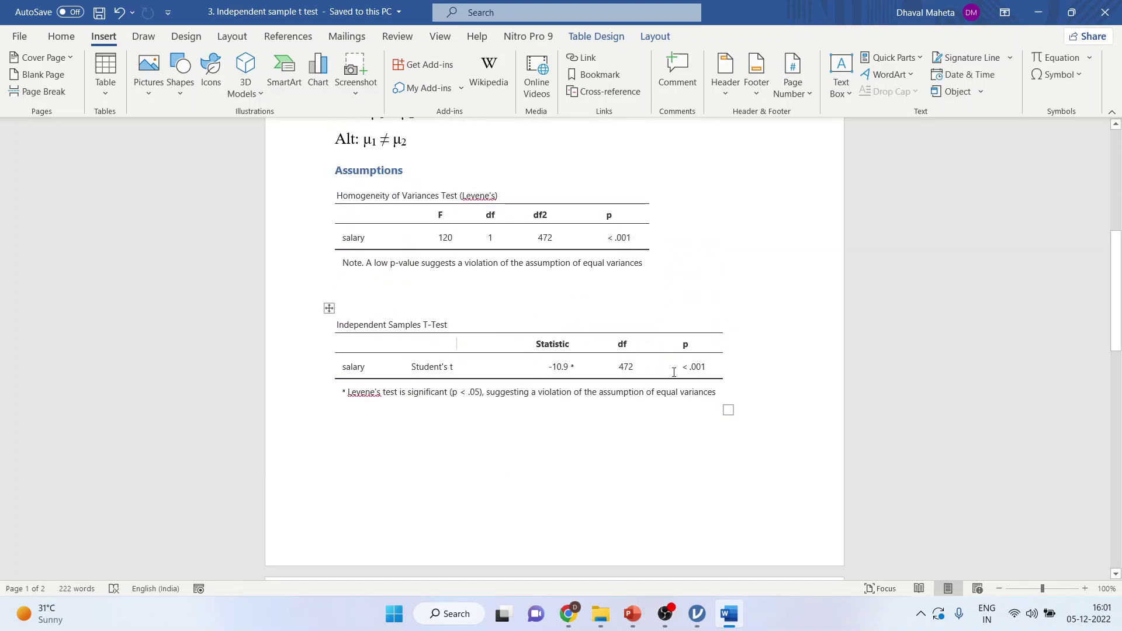
pyautogui.moveTo(674, 373); pyautogui.dragTo(709, 370)
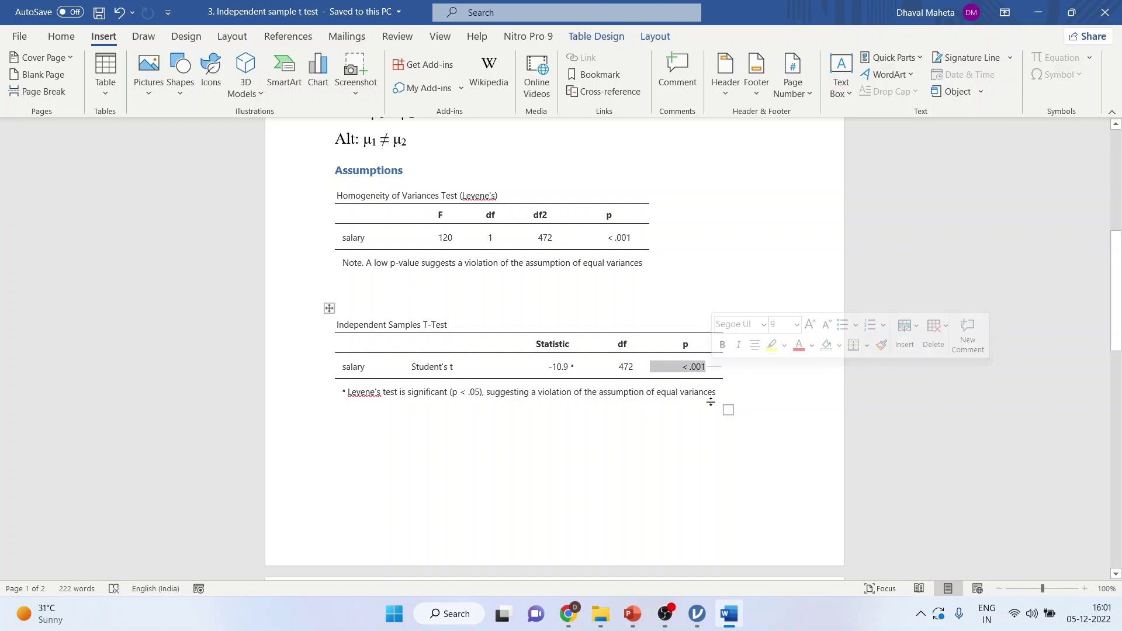
pyautogui.scroll(-5, 668, 422)
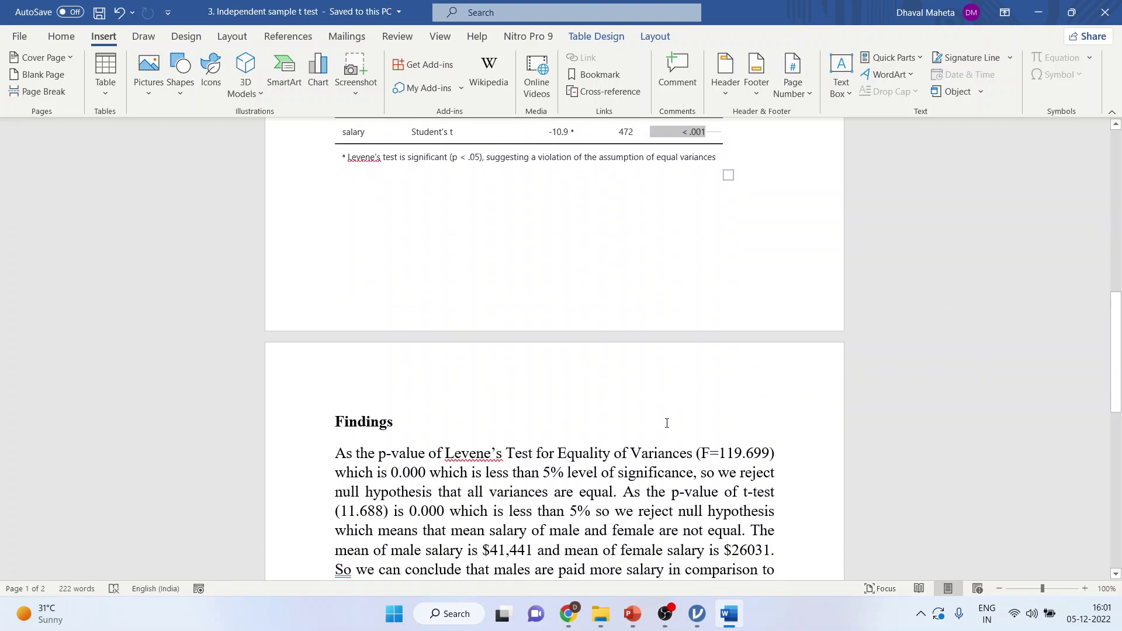
# Select the Findings' t-test sentence and the male and female mean salaries sentence, then return to jamovi.
pyautogui.click(662, 414)
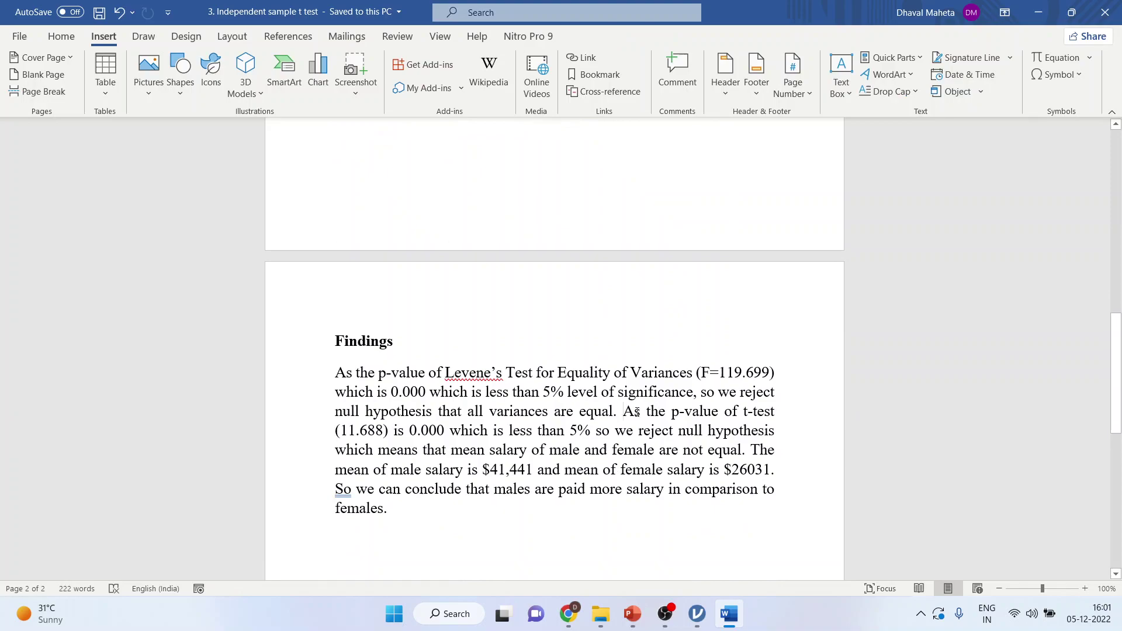
pyautogui.moveTo(624, 412); pyautogui.dragTo(650, 433)
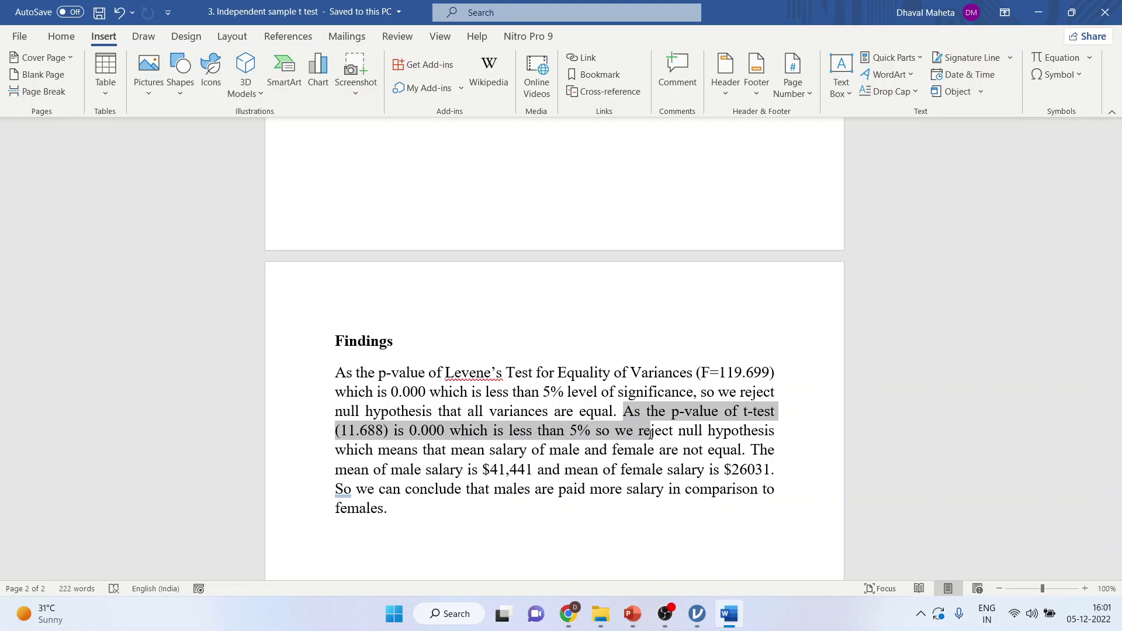
pyautogui.moveTo(651, 434); pyautogui.dragTo(748, 454)
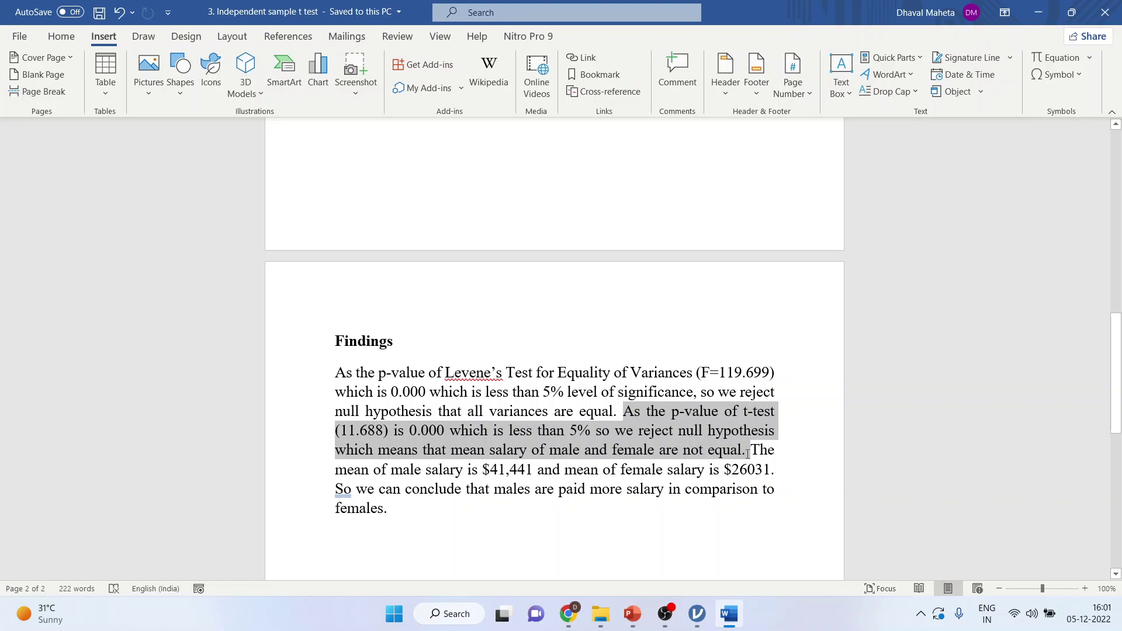
pyautogui.click(724, 451)
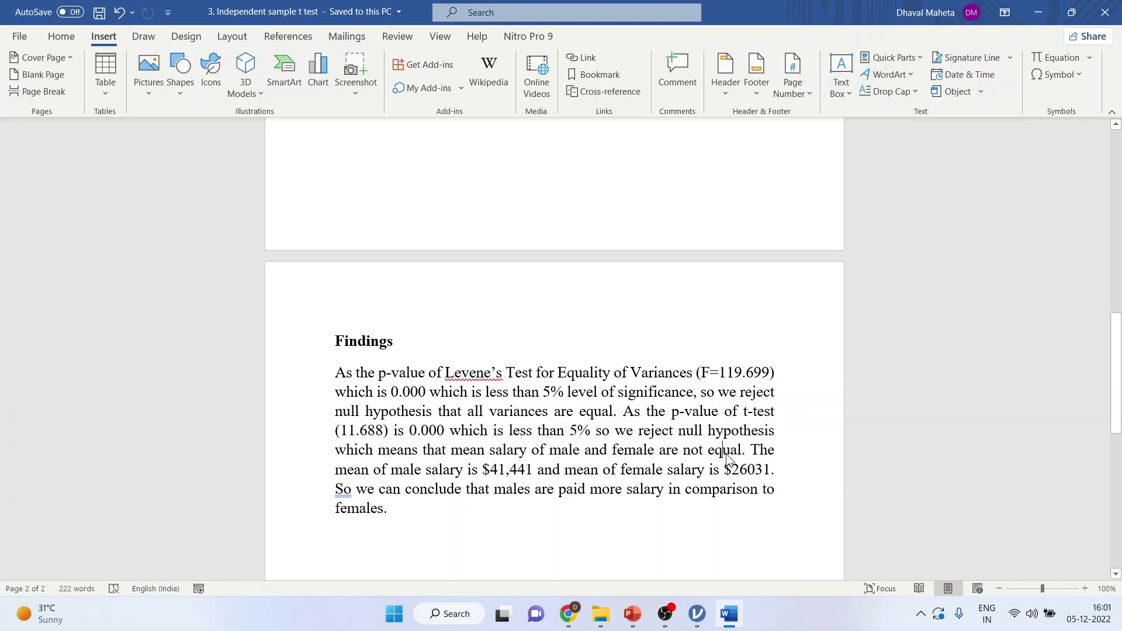
pyautogui.moveTo(752, 452); pyautogui.dragTo(768, 469)
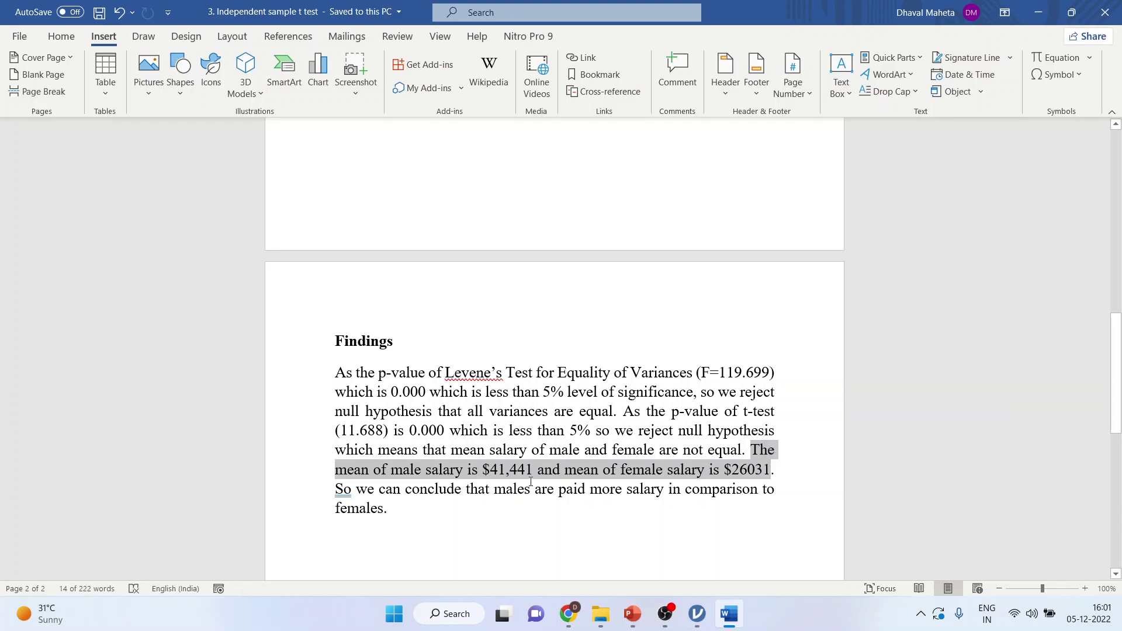
pyautogui.click(697, 614)
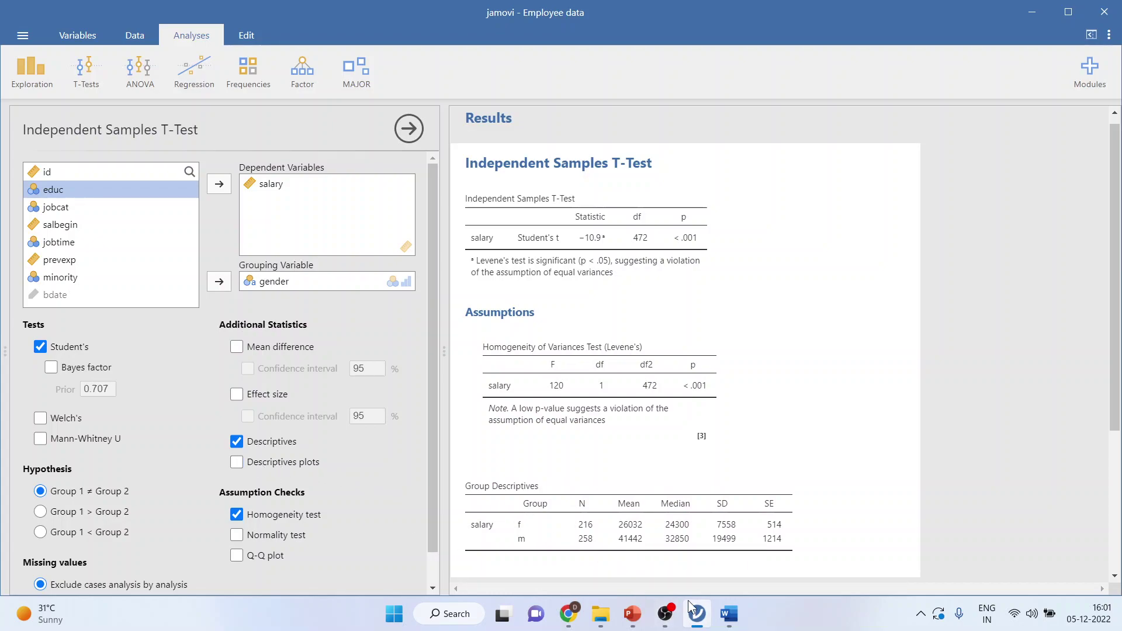
# Compare jamovi's results with the Word report and select the t-test table's p value.
pyautogui.click(734, 622)
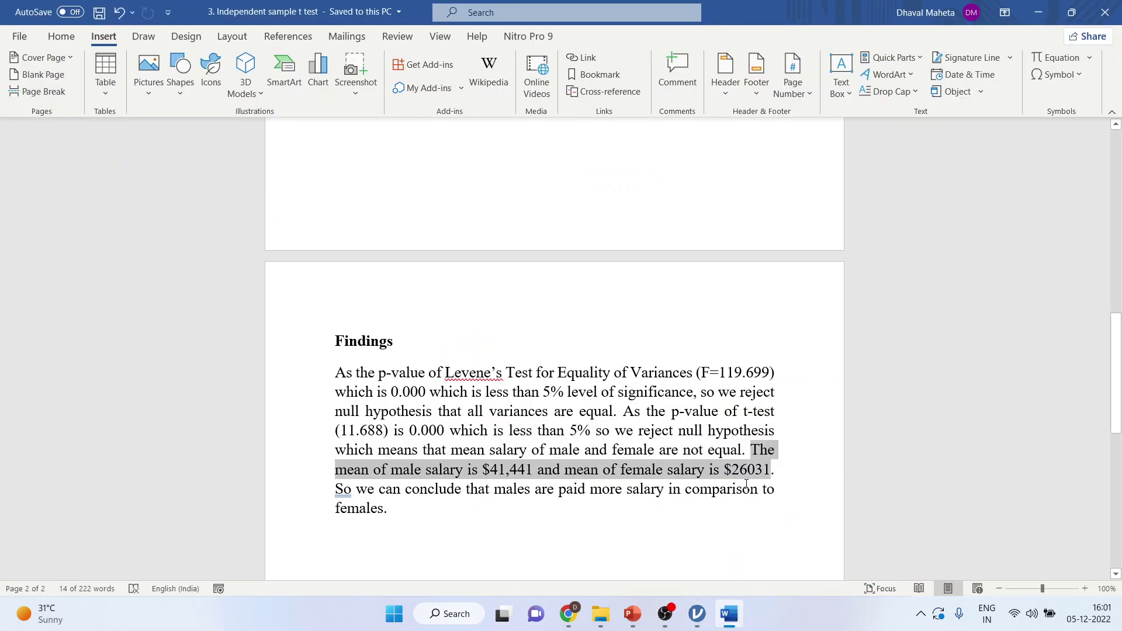
pyautogui.click(697, 614)
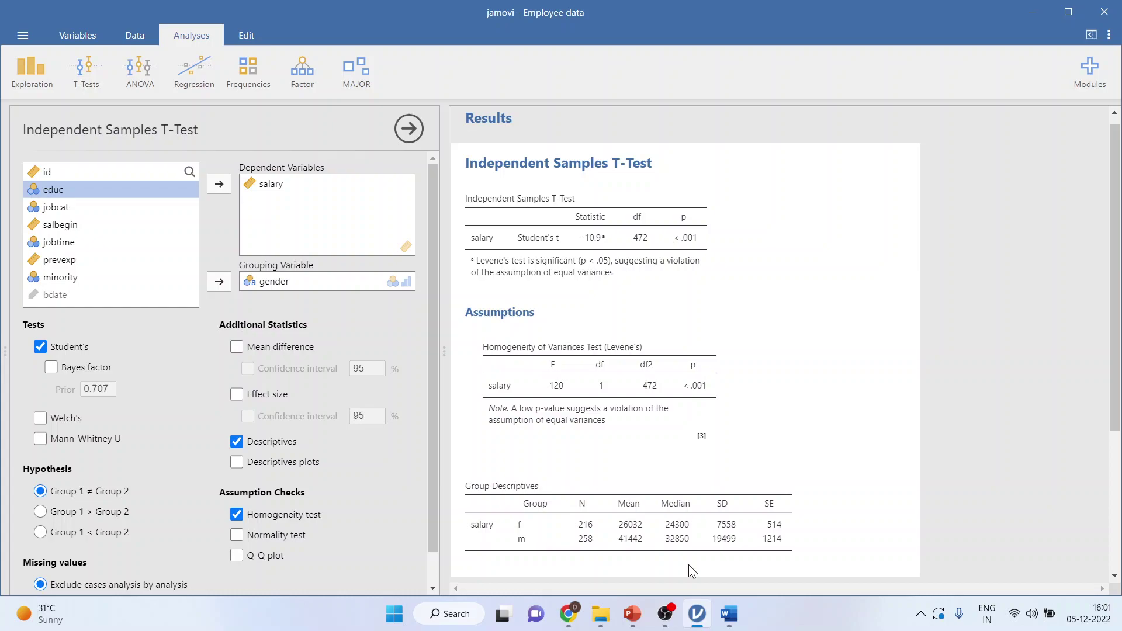
pyautogui.click(729, 613)
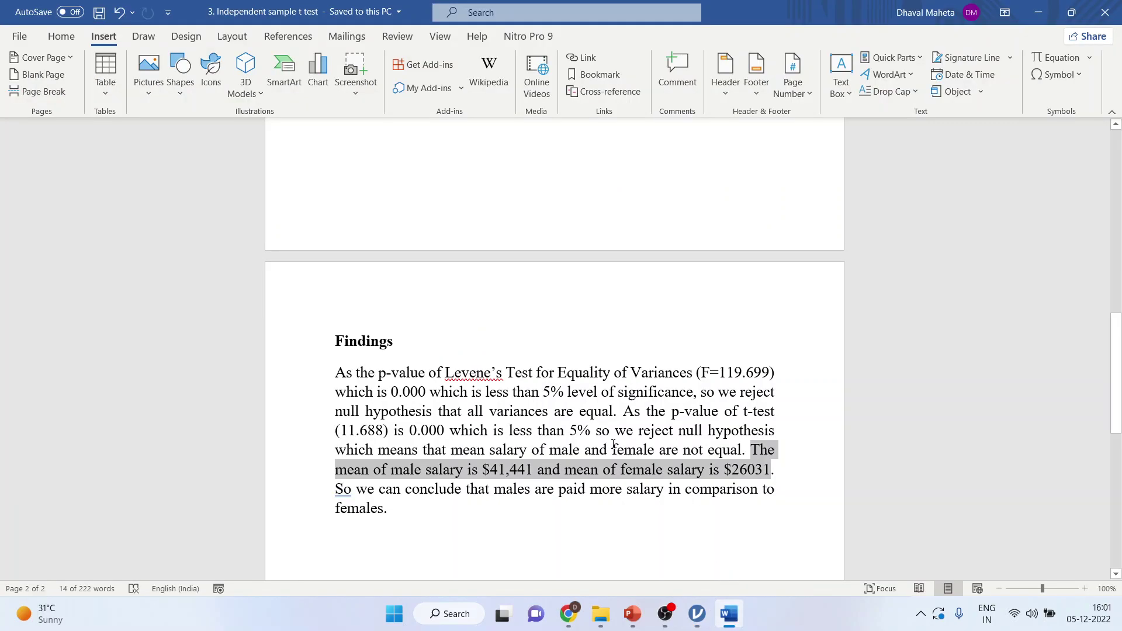
pyautogui.moveTo(416, 430); pyautogui.dragTo(450, 431)
pyautogui.scroll(1, 443, 434)
pyautogui.scroll(6, 443, 434)
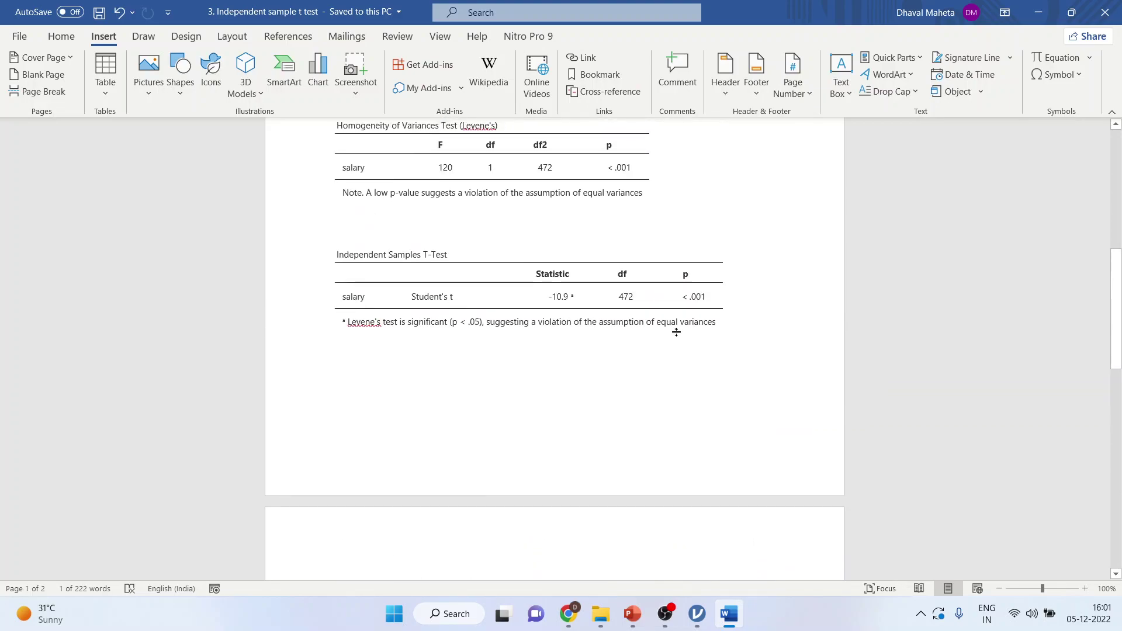
pyautogui.tripleClick(697, 299)
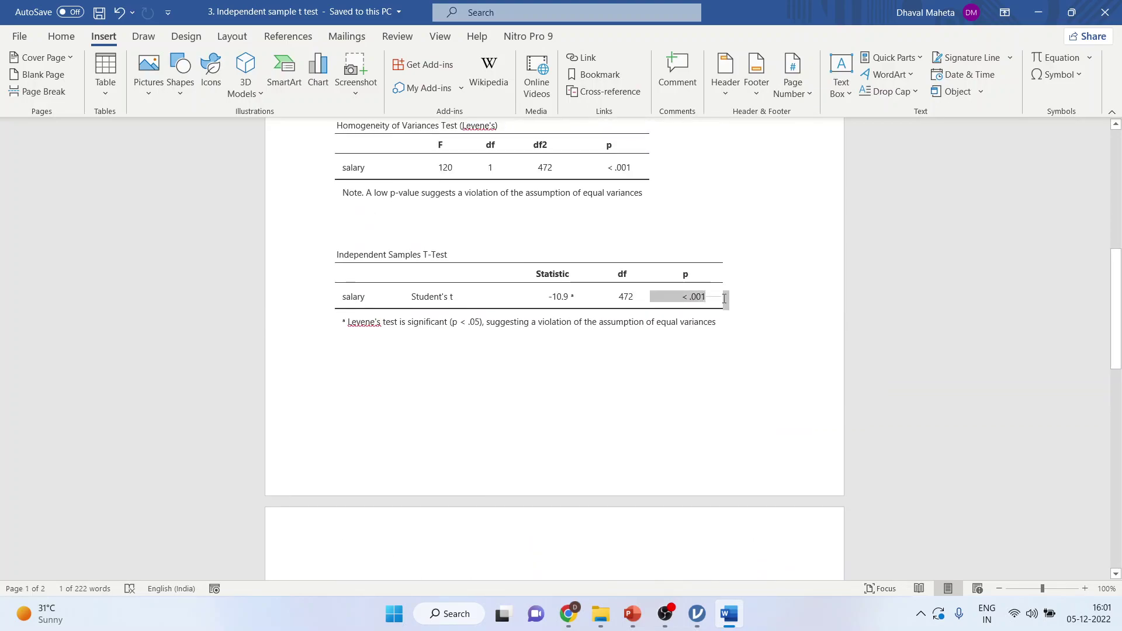
# Select the Findings' concluding sentence that males earn more than females.
pyautogui.scroll(-6, 694, 374)
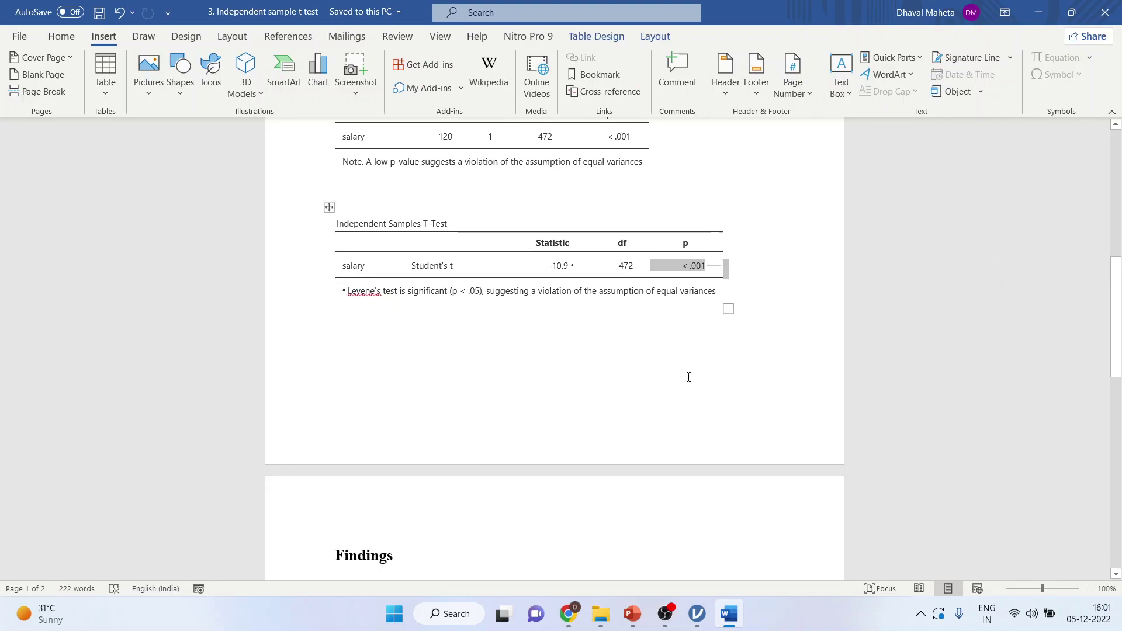
pyautogui.click(713, 419)
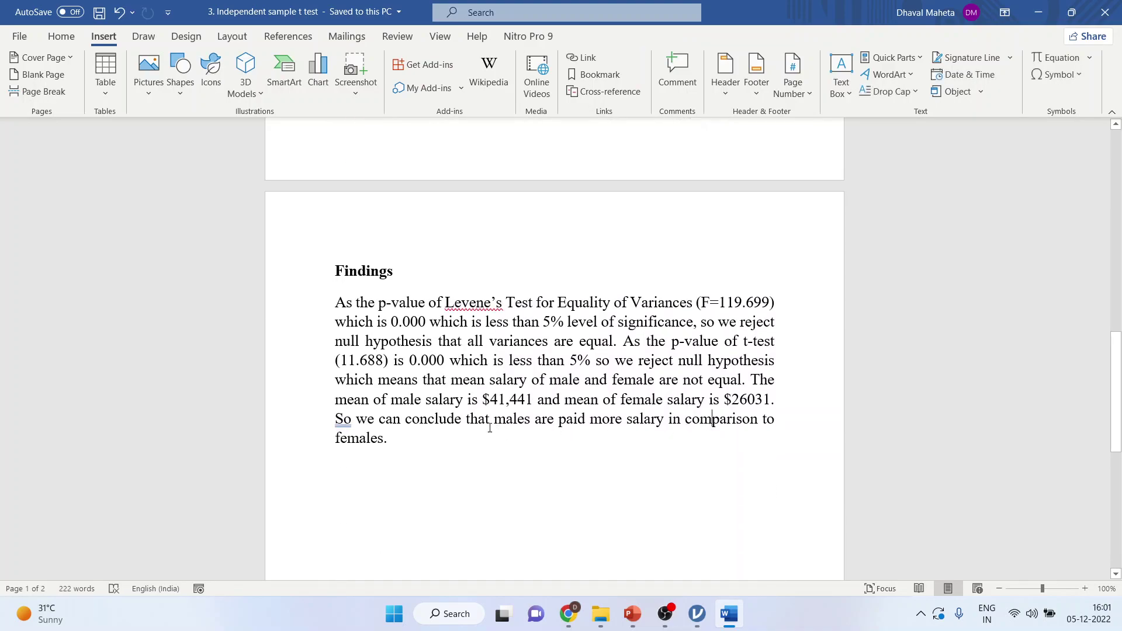
pyautogui.click(412, 419)
pyautogui.moveTo(354, 419); pyautogui.dragTo(426, 454)
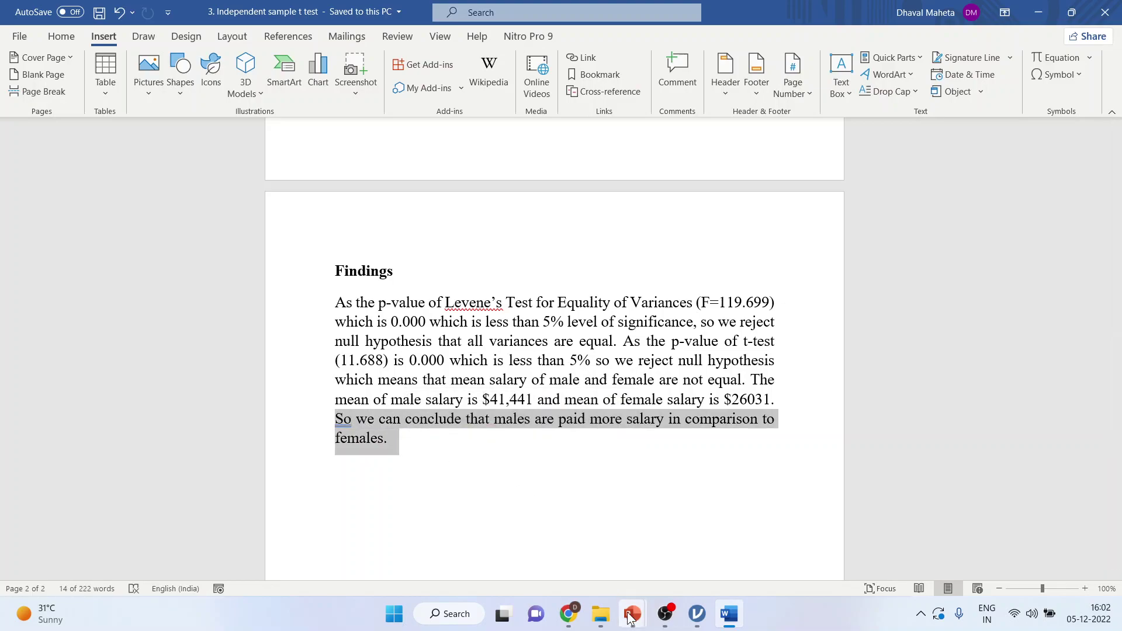
# Bring the 'You tube template 5' PowerPoint presentation to the front.
pyautogui.moveTo(632, 614)
pyautogui.click(565, 553)
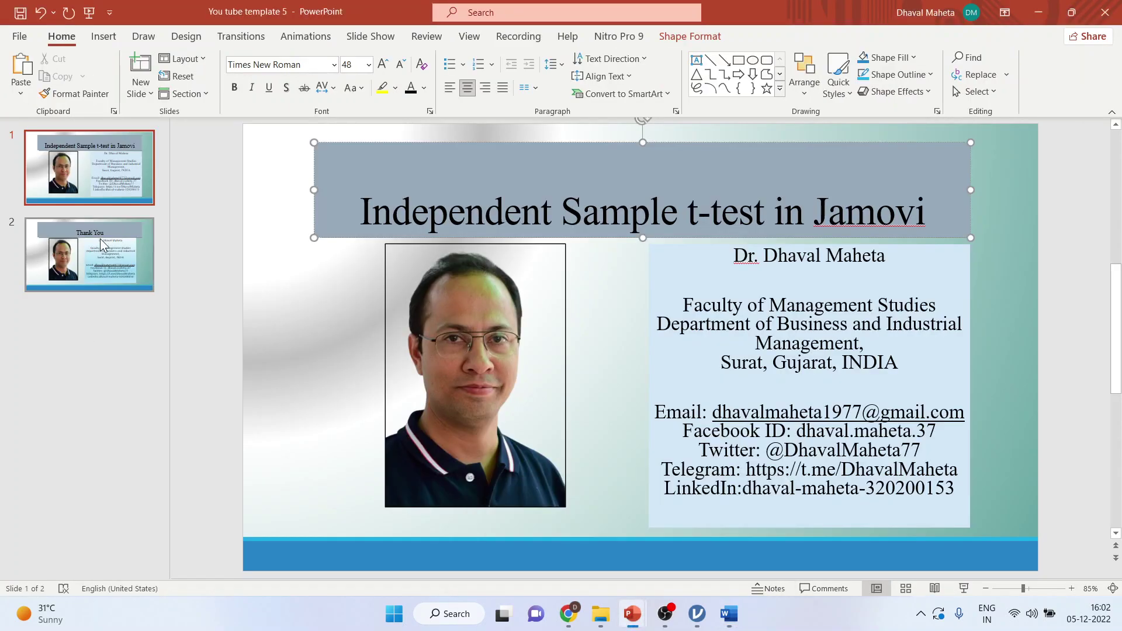